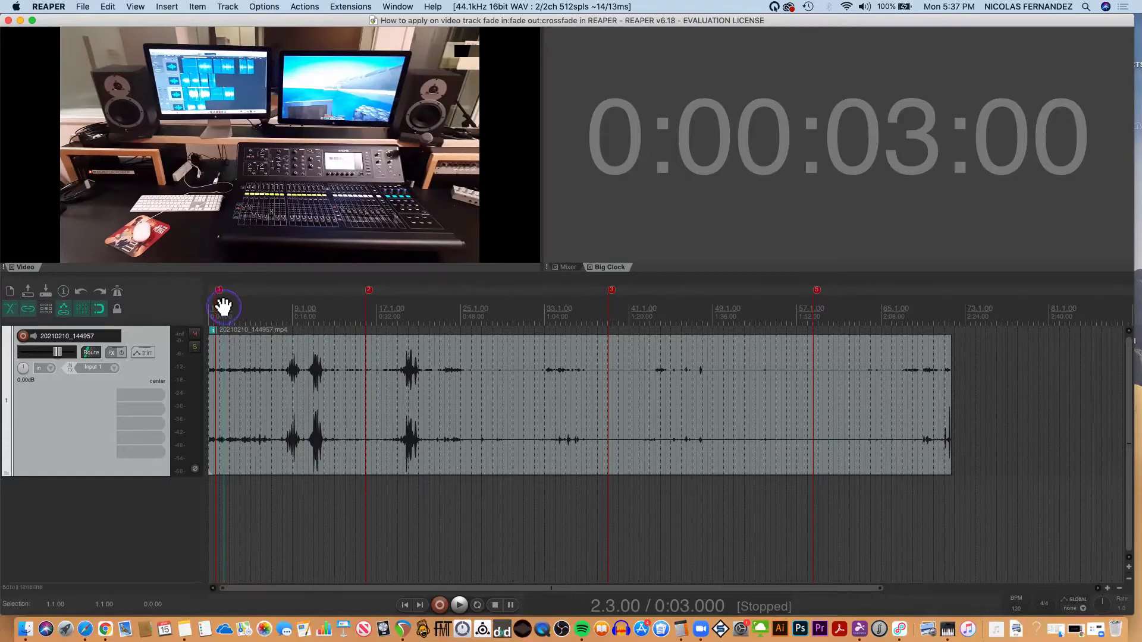
# Step: Play the video briefly from the project start to preview it
pyautogui.click(225, 307)
pyautogui.moveTo(225, 307); pyautogui.dragTo(214, 306)
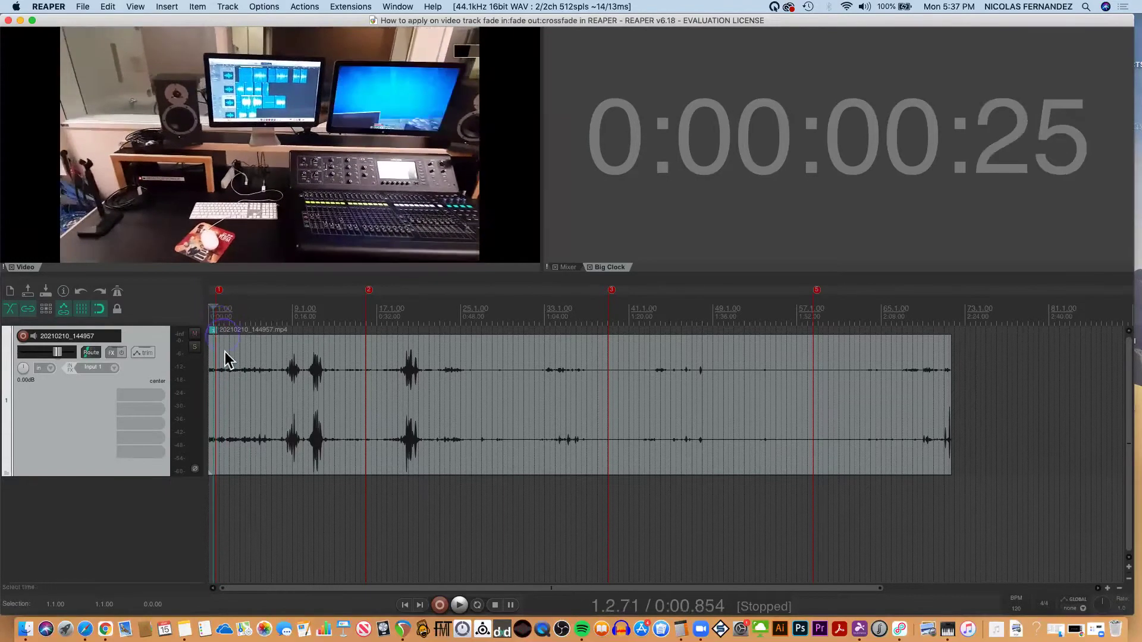
pyautogui.press('Home')
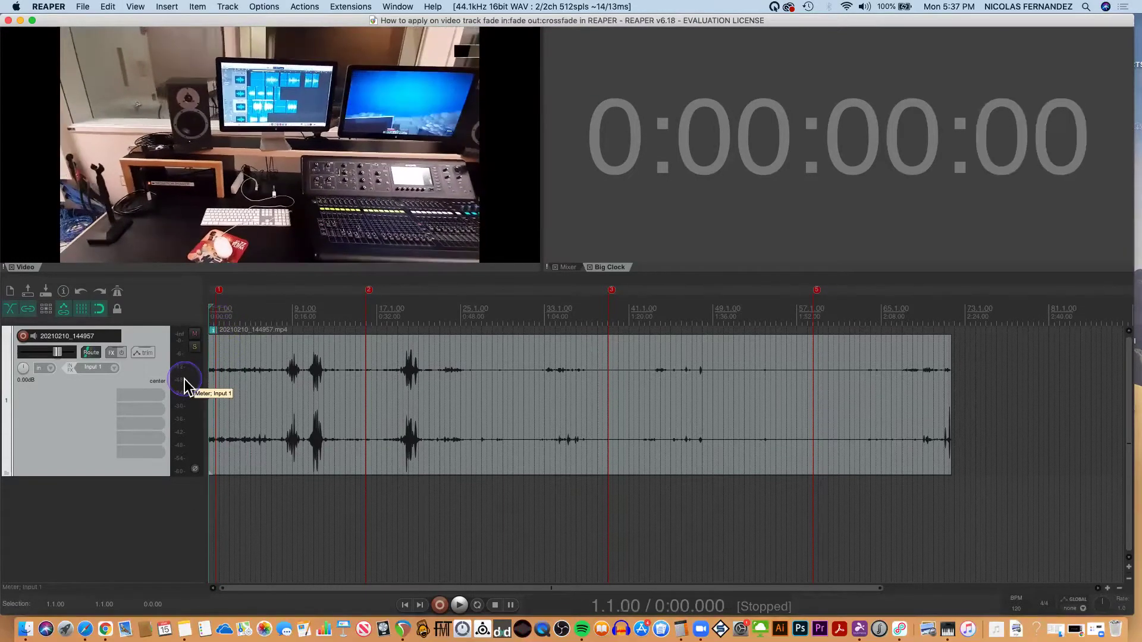
pyautogui.press('space')
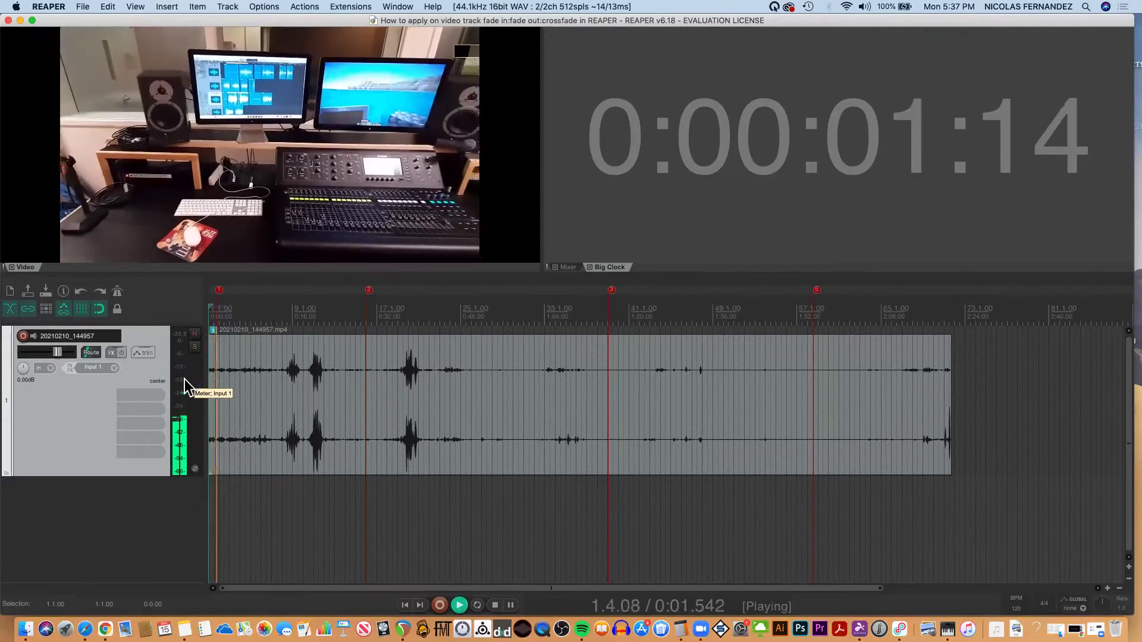
pyautogui.press('space')
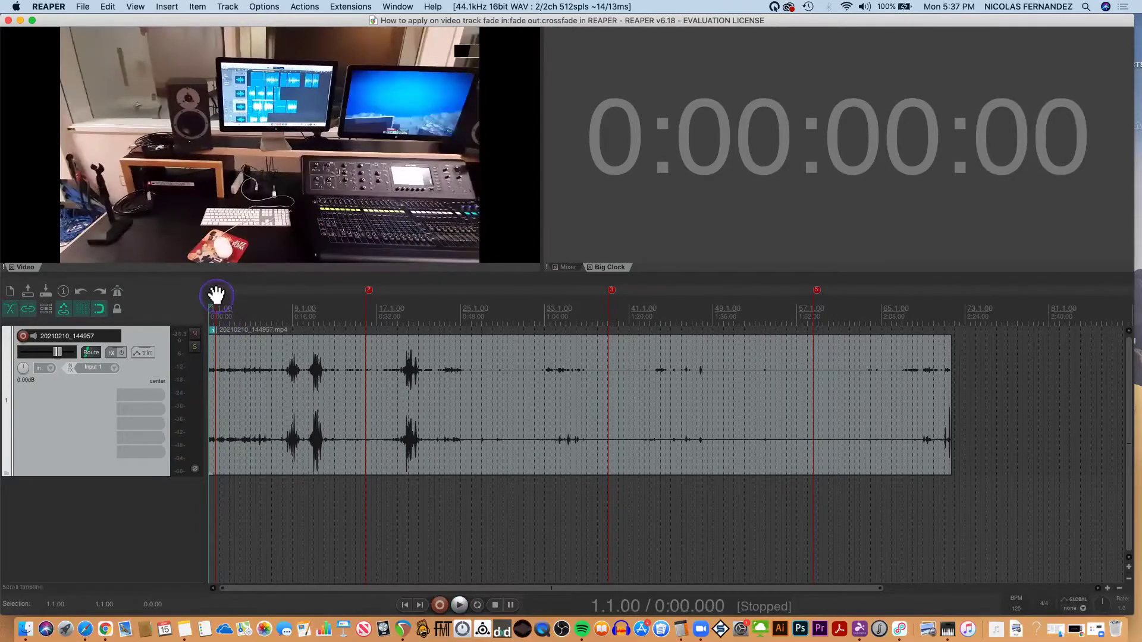
# Step: Nudge the mp4 video item slightly later so it begins just after the start
pyautogui.click(220, 361)
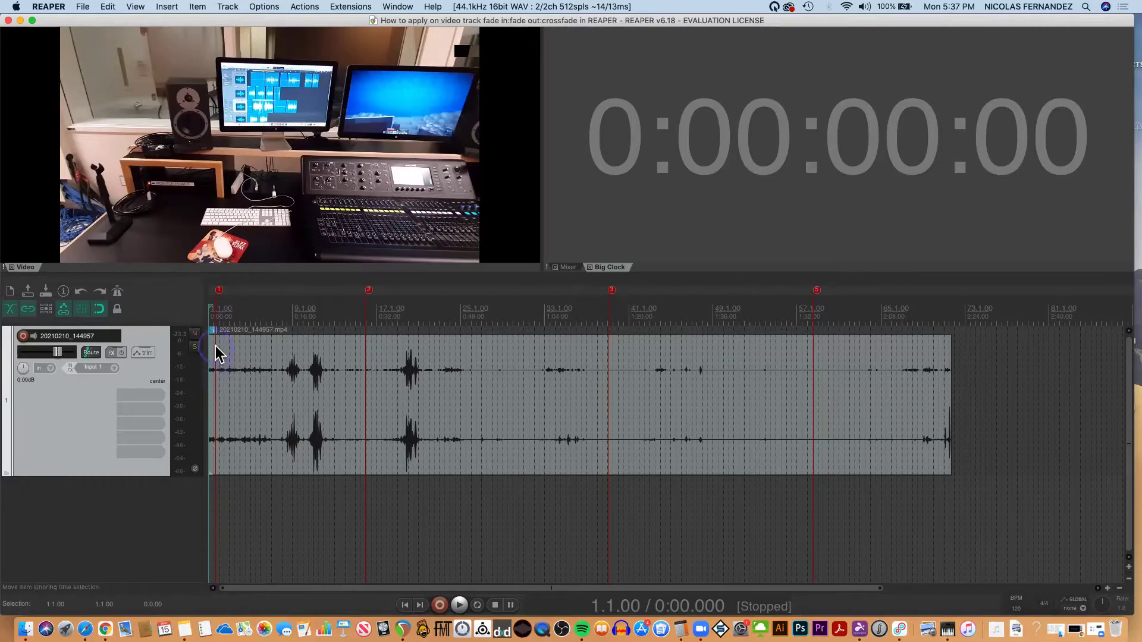
pyautogui.moveTo(214, 369); pyautogui.dragTo(215, 391)
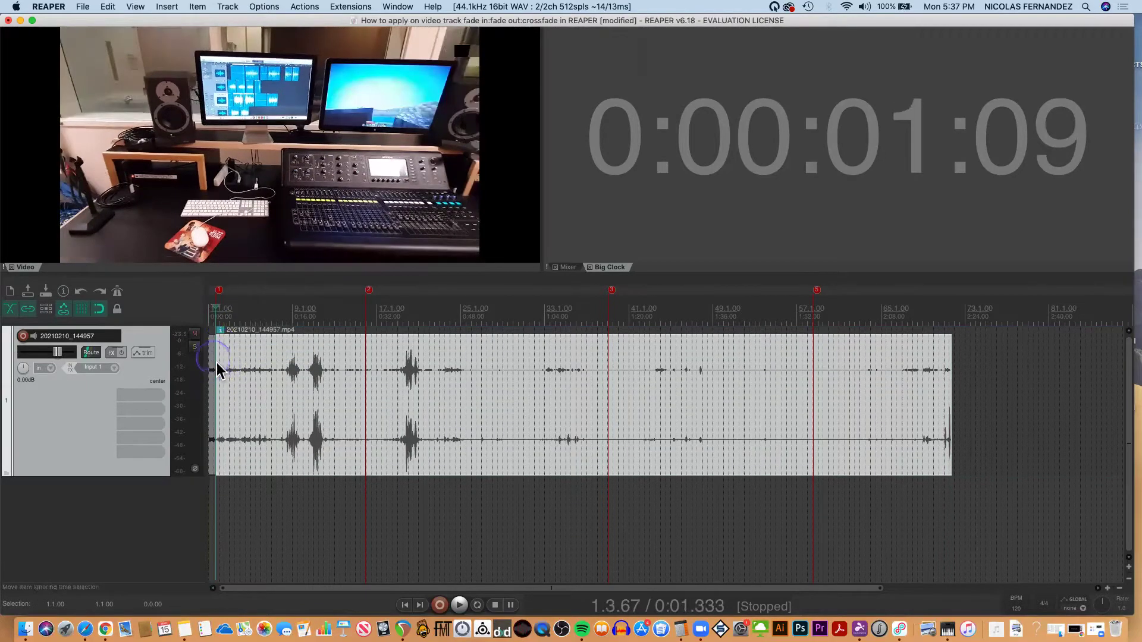
pyautogui.moveTo(212, 359); pyautogui.dragTo(241, 366)
# Step: Split the video item at markers 2, 3 and 5, yielding four takes
pyautogui.click(283, 360)
pyautogui.press('2')
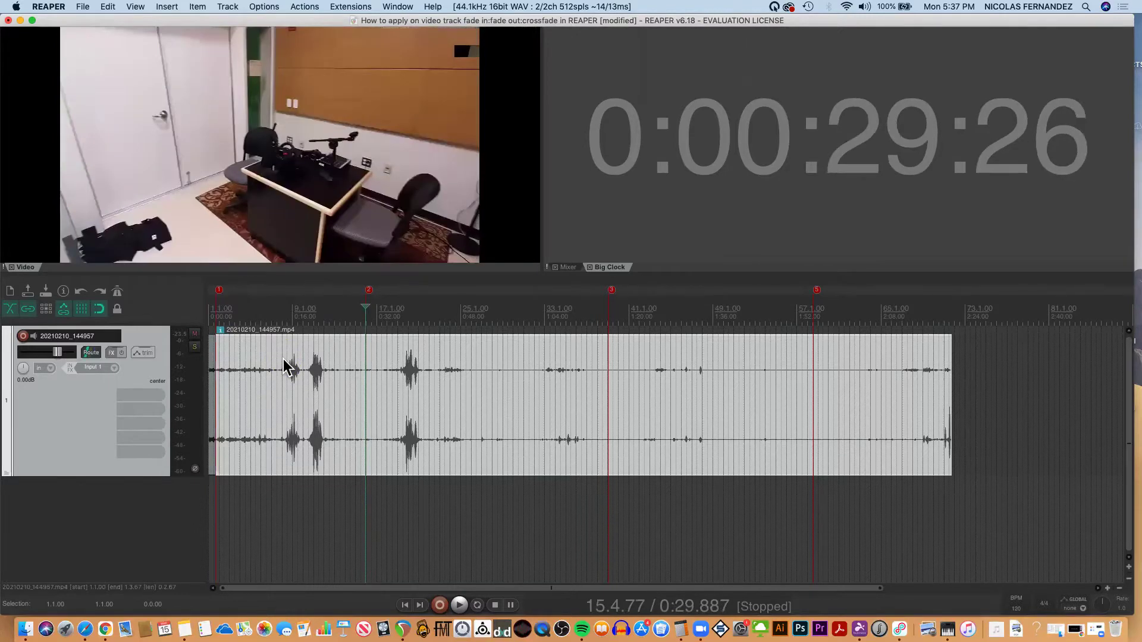
pyautogui.click(366, 320)
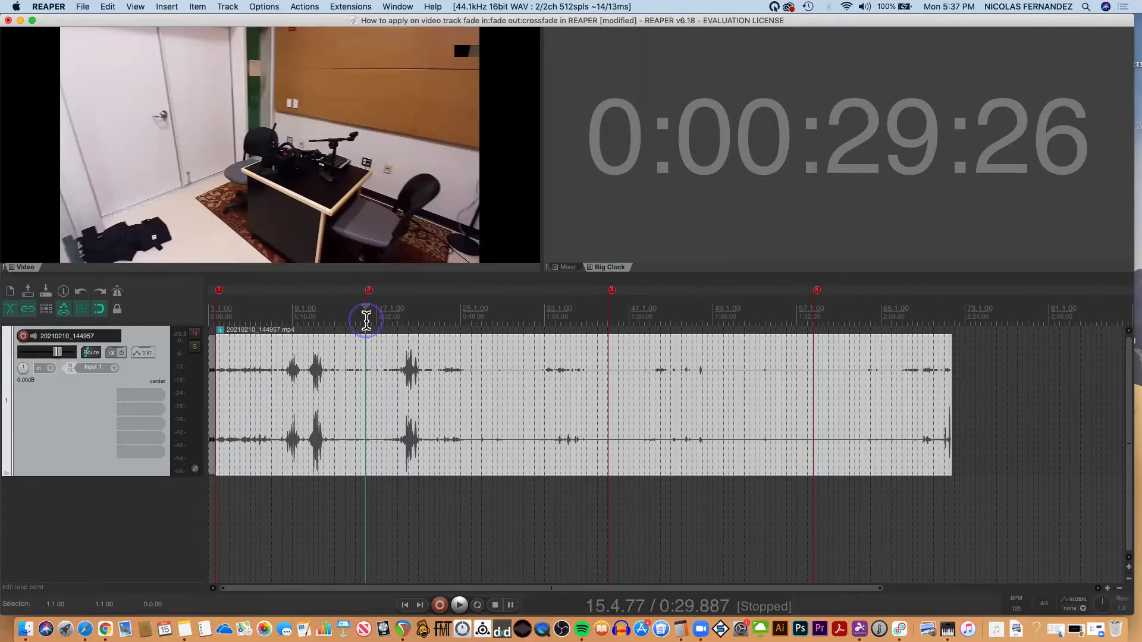
pyautogui.press('s')
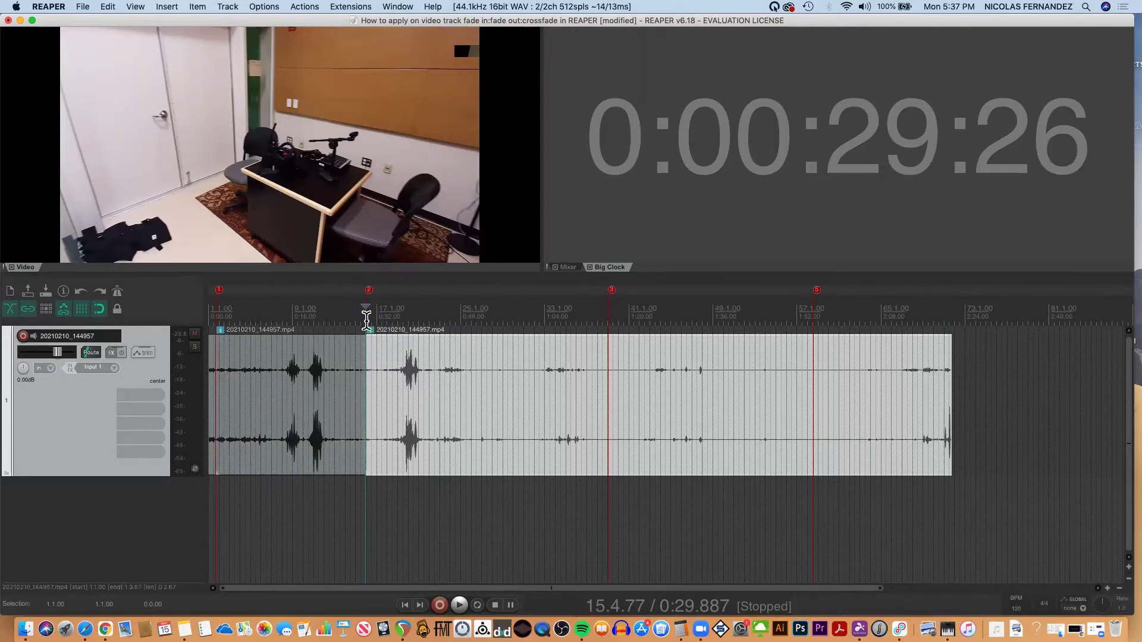
pyautogui.press(']')
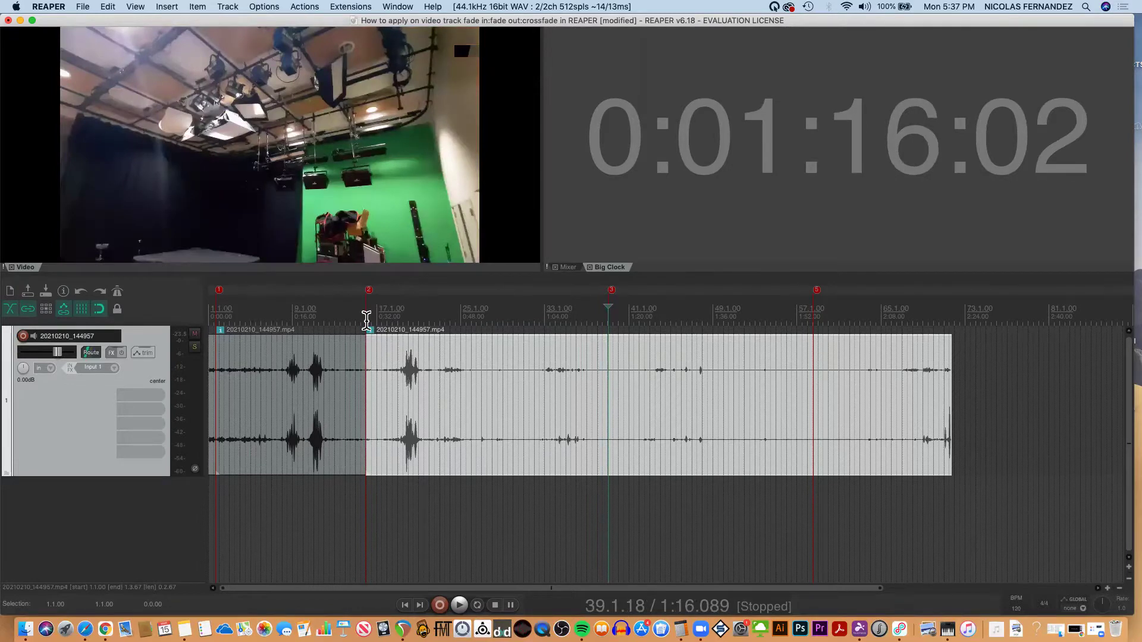
pyautogui.press('s')
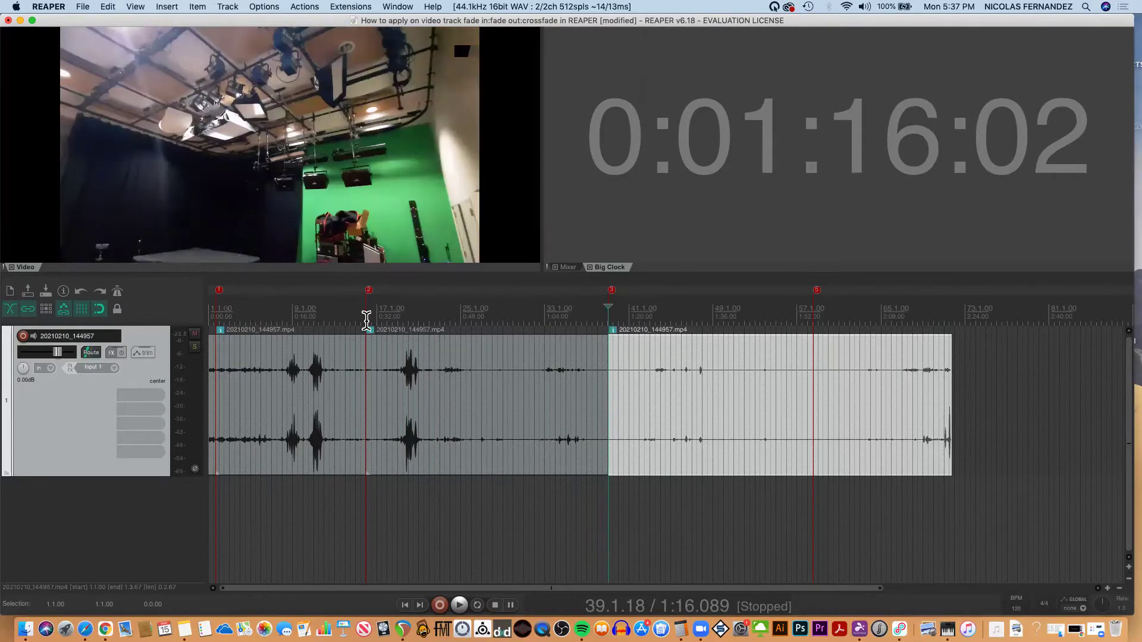
pyautogui.press(']')
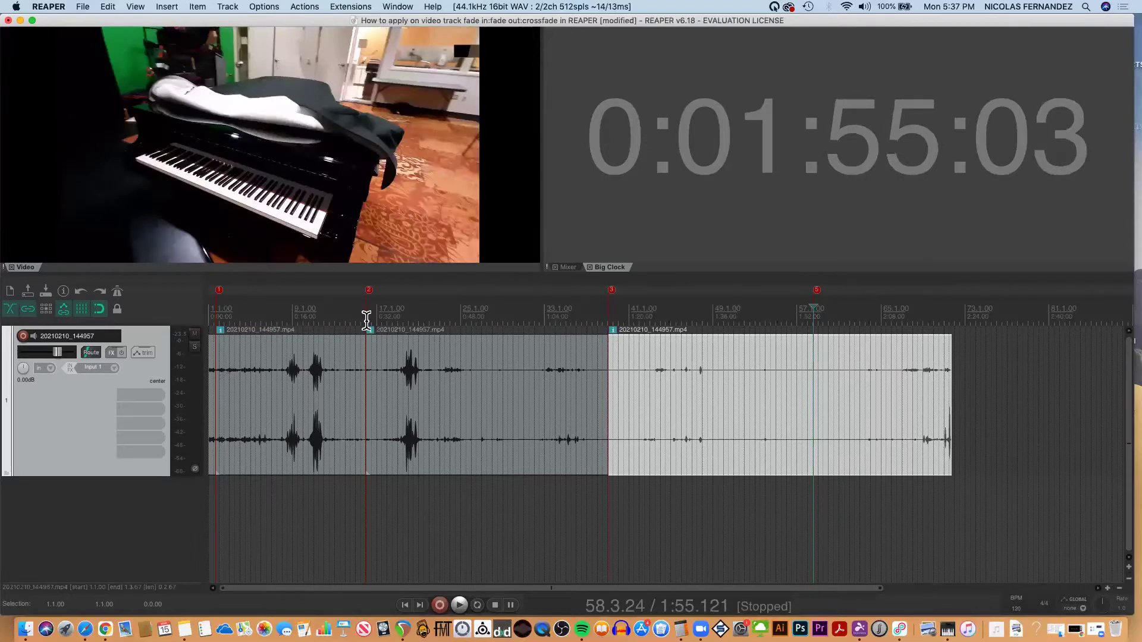
pyautogui.press('s')
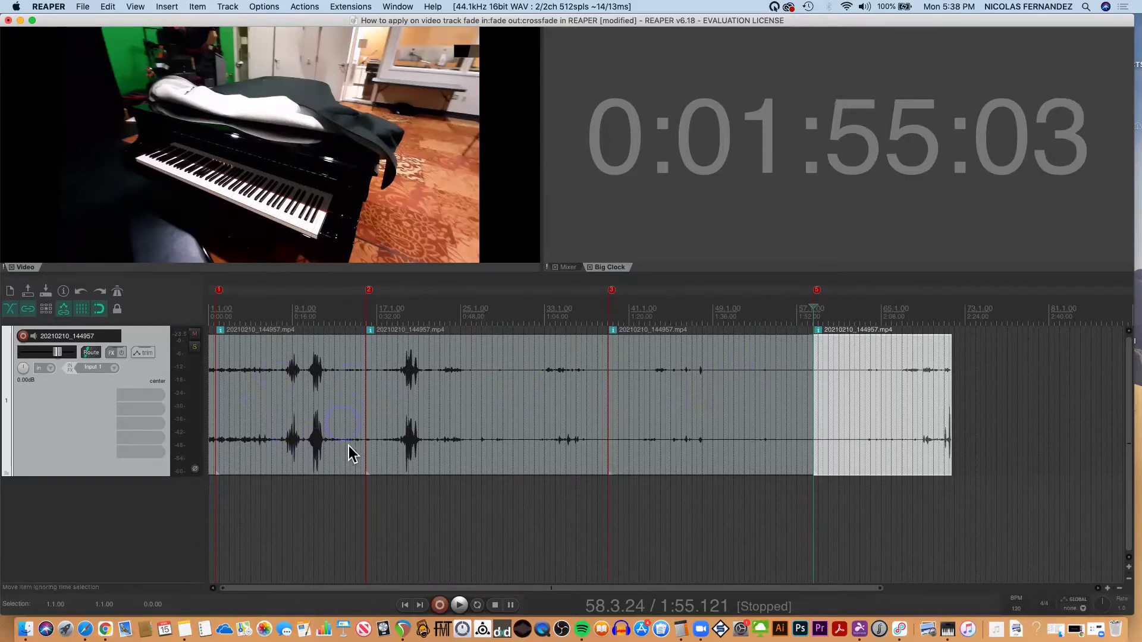
# Step: Trim the first take's end and butt the second take right after it
pyautogui.click(336, 372)
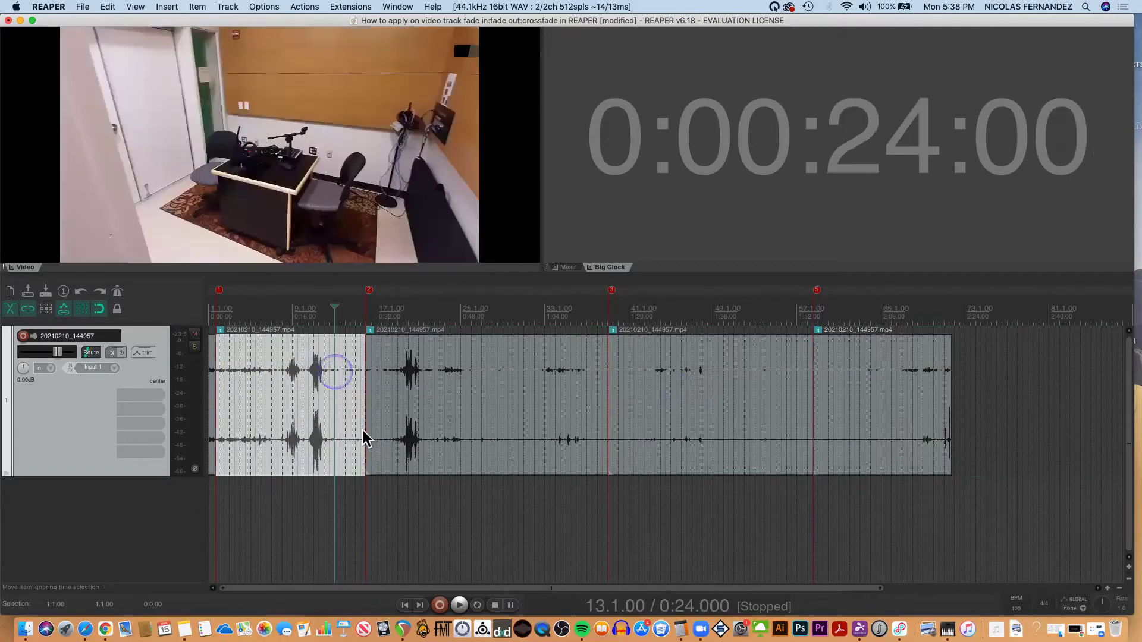
pyautogui.moveTo(364, 472)
pyautogui.mouseDown()
pyautogui.moveTo(217, 466)
pyautogui.moveTo(227, 466)
pyautogui.mouseUp()
pyautogui.click(213, 348)
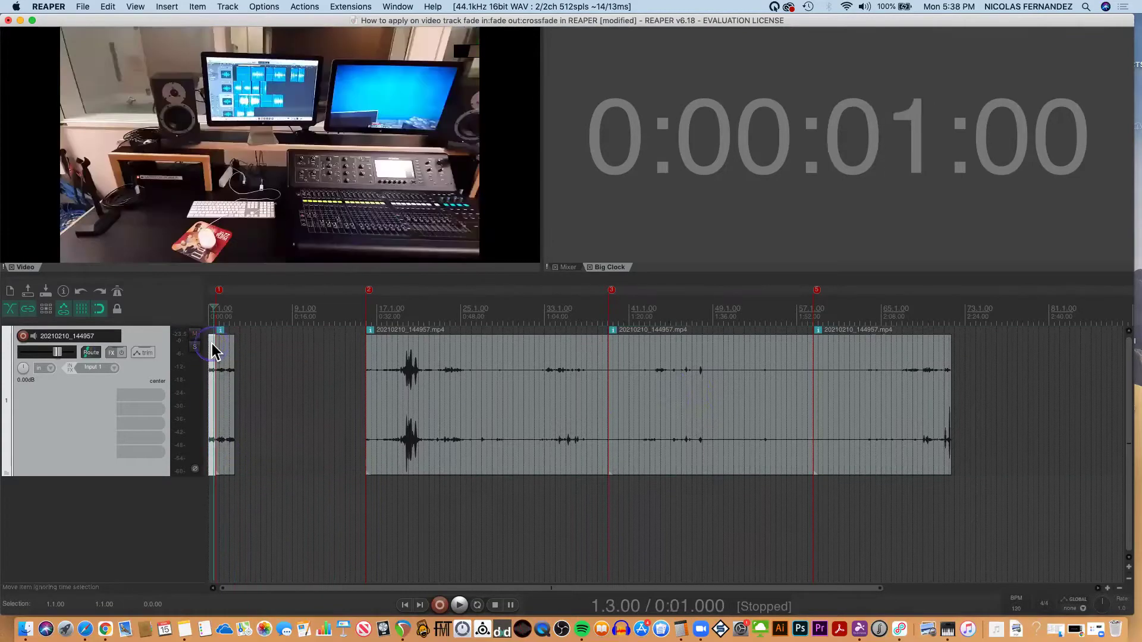
pyautogui.moveTo(606, 471)
pyautogui.mouseDown()
pyautogui.moveTo(229, 457)
pyautogui.moveTo(249, 456)
pyautogui.mouseUp()
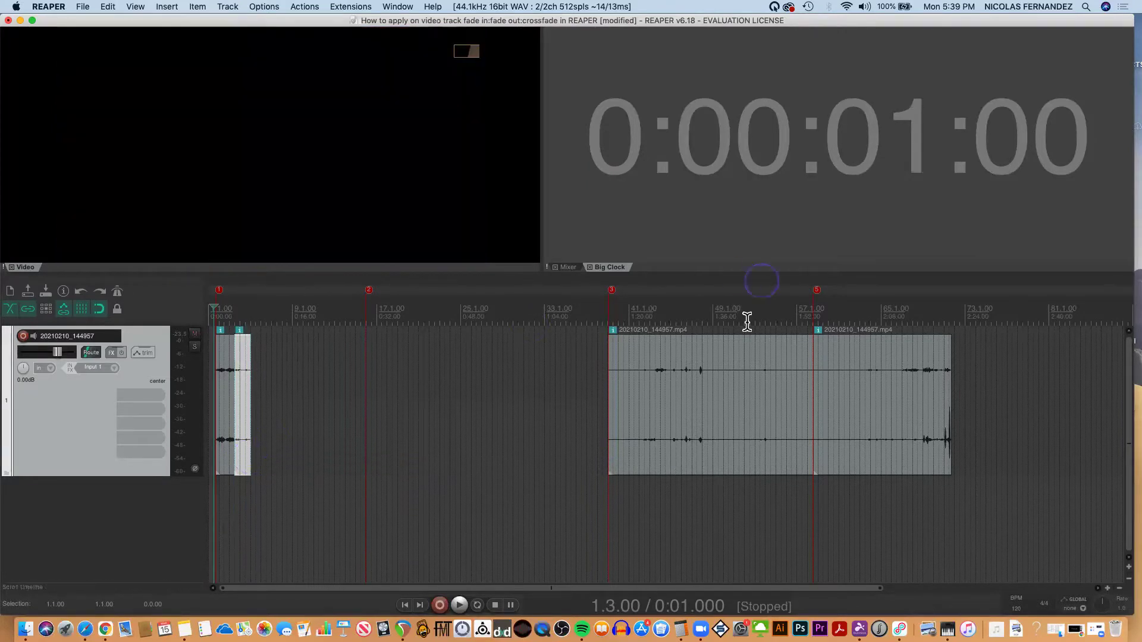
pyautogui.moveTo(661, 364); pyautogui.dragTo(313, 368)
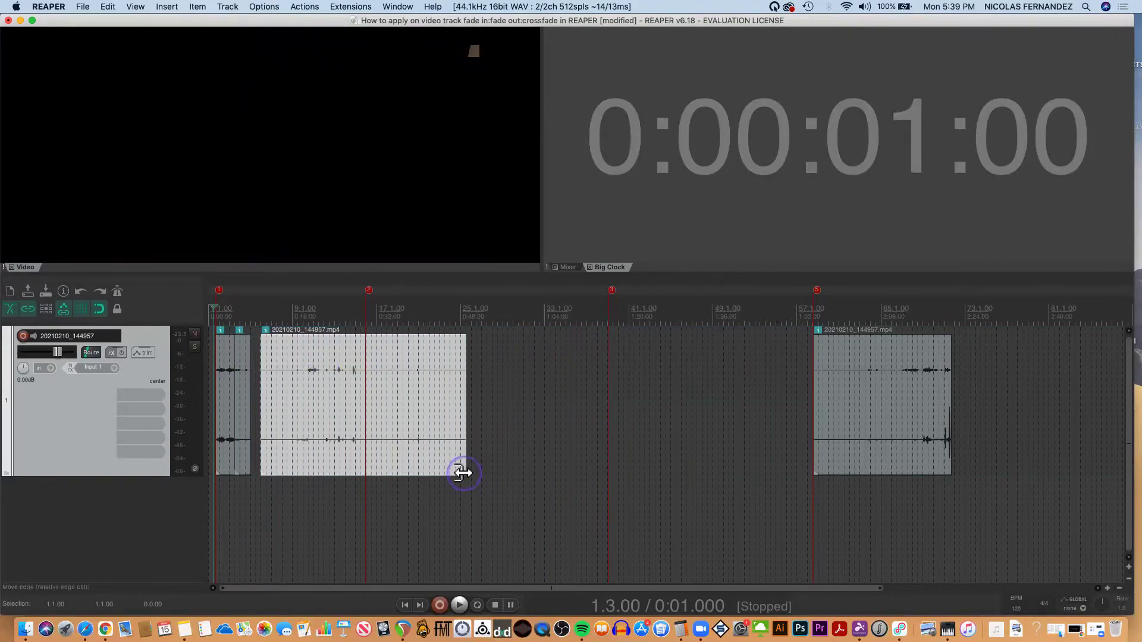
pyautogui.moveTo(464, 470)
pyautogui.mouseDown()
pyautogui.moveTo(258, 458)
pyautogui.moveTo(284, 453)
pyautogui.mouseUp()
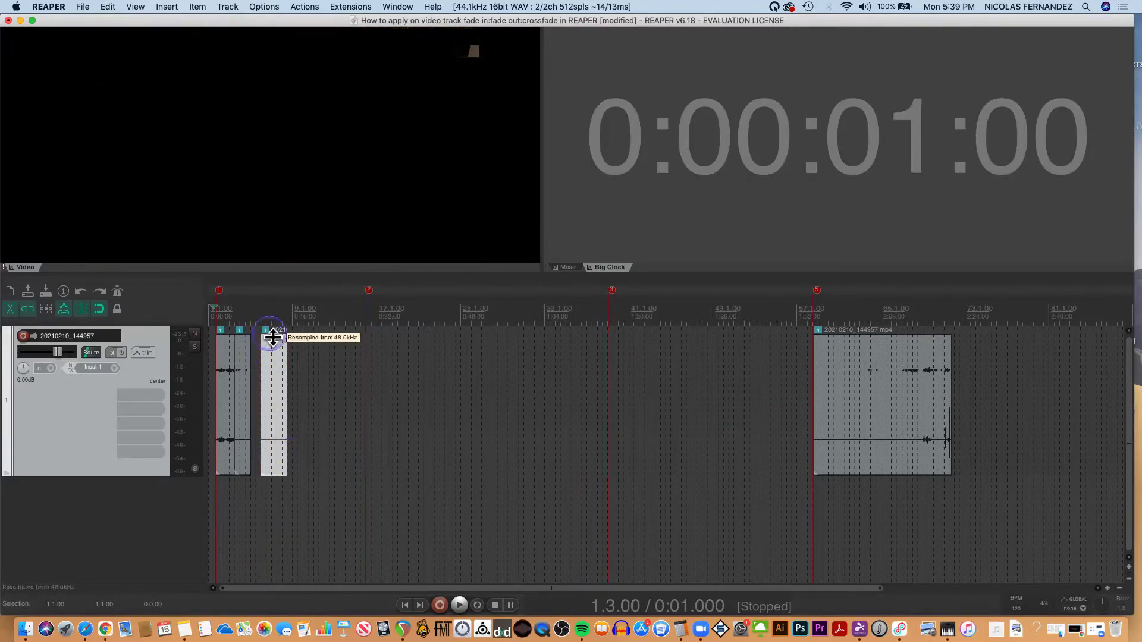
pyautogui.moveTo(276, 345); pyautogui.dragTo(265, 357)
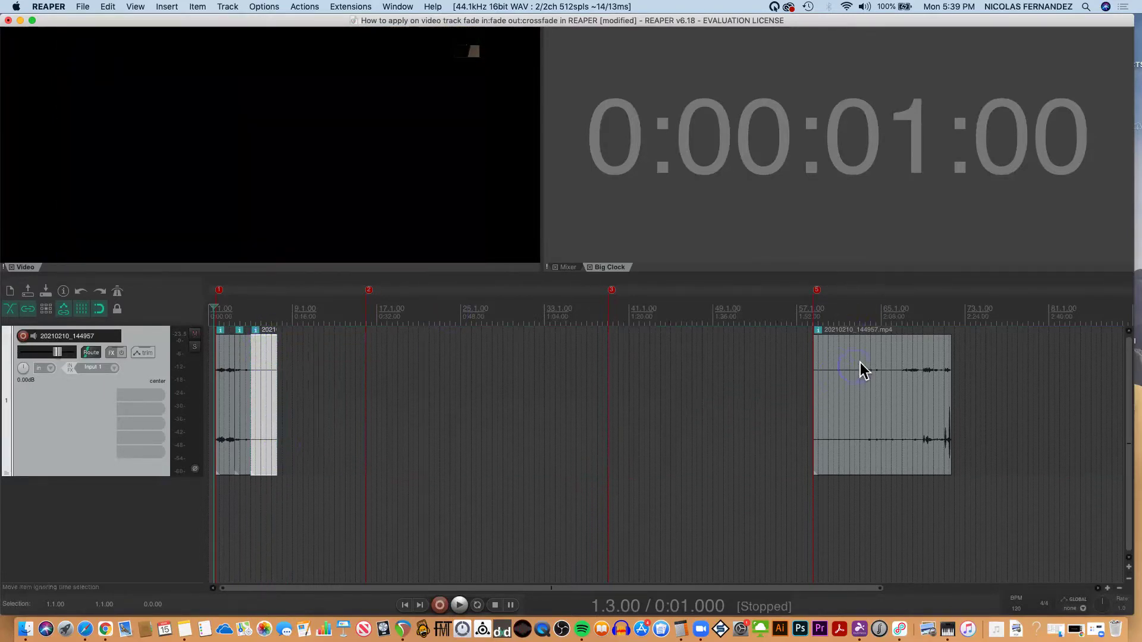
pyautogui.moveTo(862, 370)
pyautogui.mouseDown()
pyautogui.moveTo(440, 393)
pyautogui.moveTo(300, 387)
pyautogui.mouseUp()
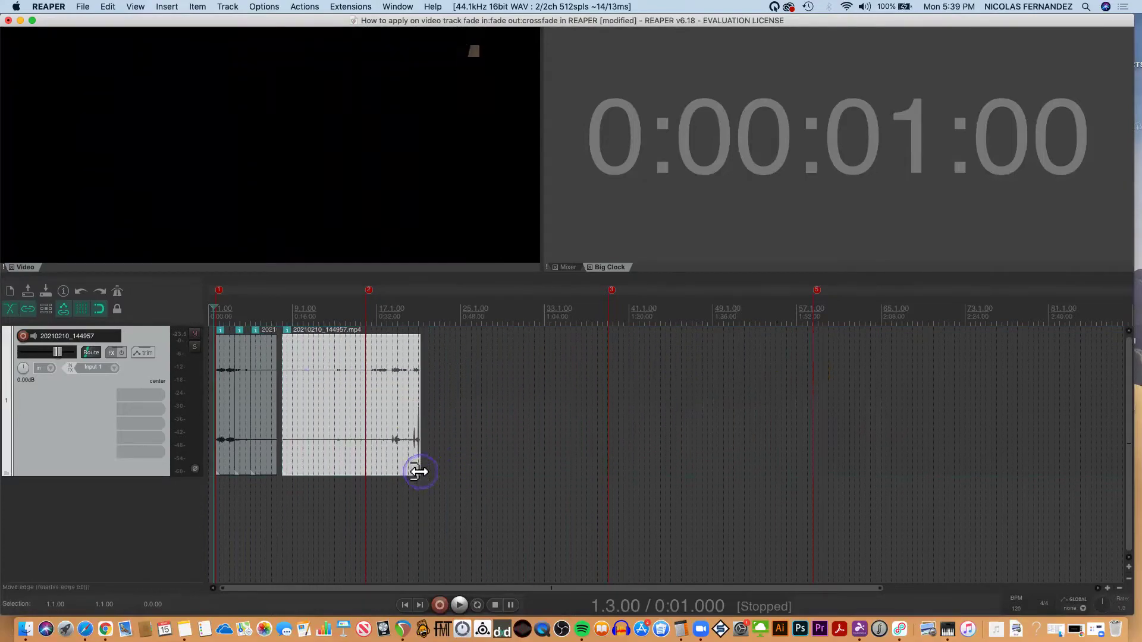
pyautogui.moveTo(420, 464)
pyautogui.mouseDown()
pyautogui.moveTo(292, 458)
pyautogui.moveTo(314, 456)
pyautogui.mouseUp()
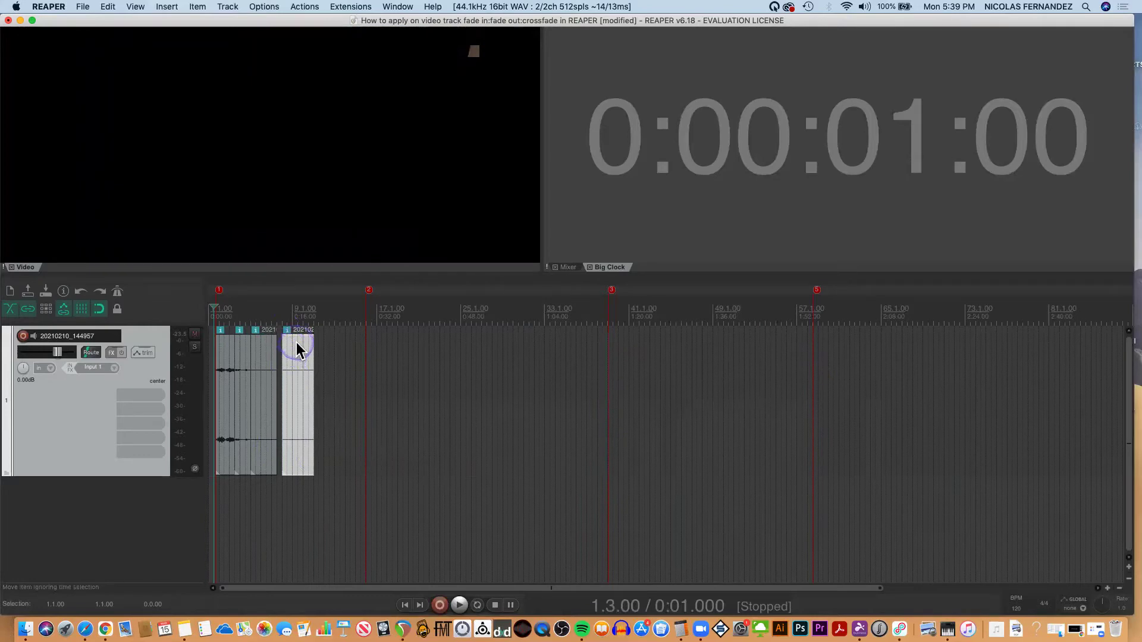
pyautogui.moveTo(297, 341); pyautogui.dragTo(285, 345)
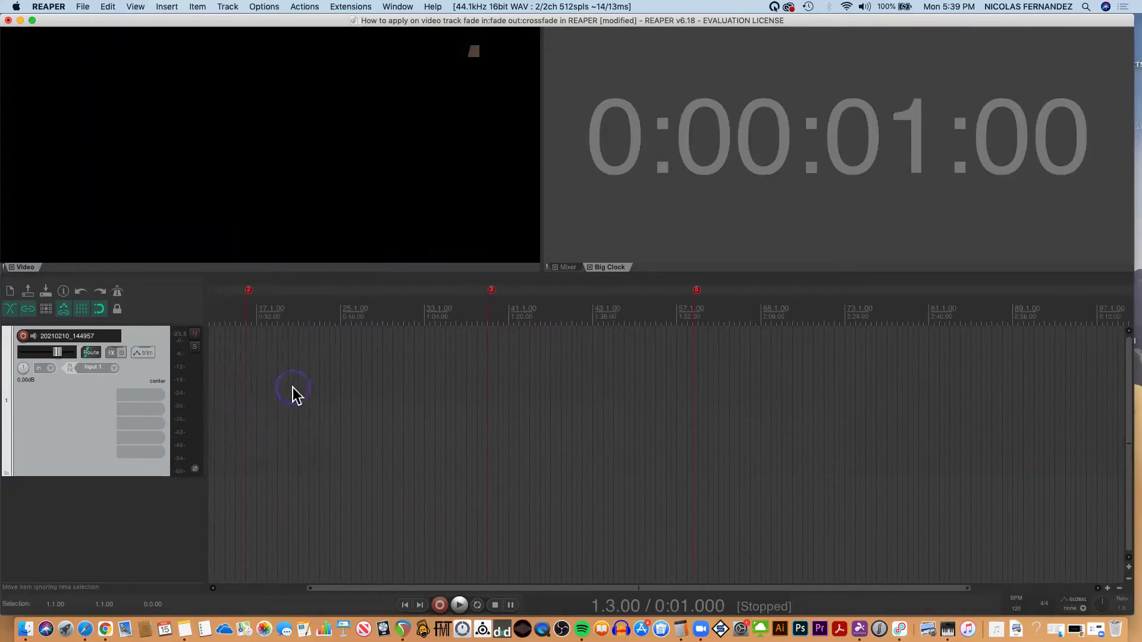
# Step: Zoom in on the four takes at the track start and play them through
pyautogui.scroll(3, 293, 387)
pyautogui.scroll(1, 292, 387)
pyautogui.scroll(3, 293, 388)
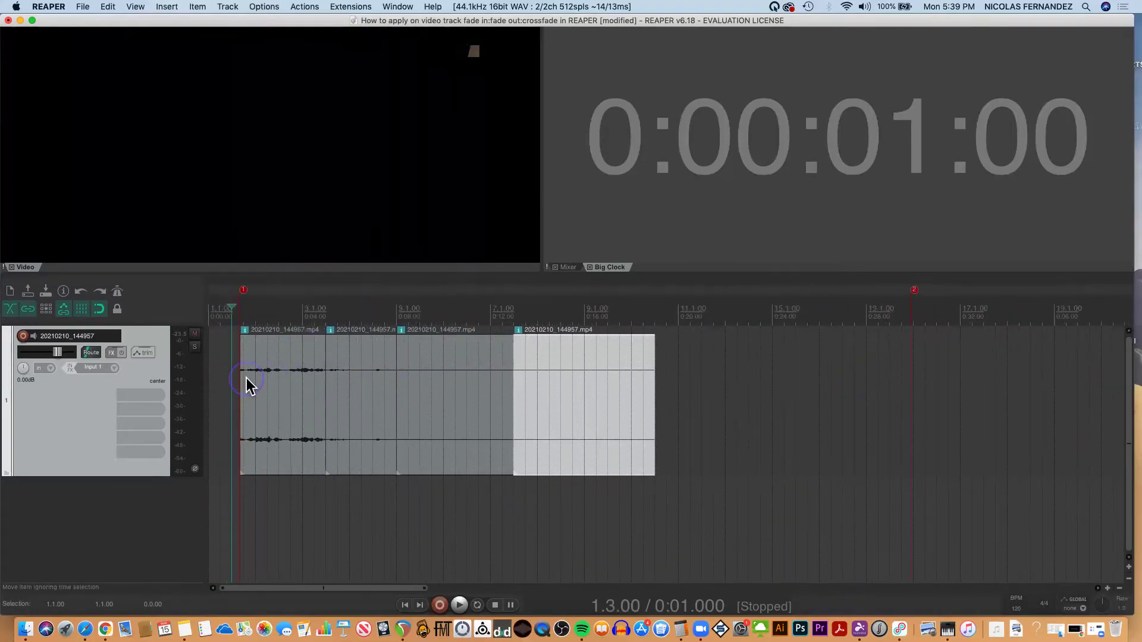
pyautogui.press('space')
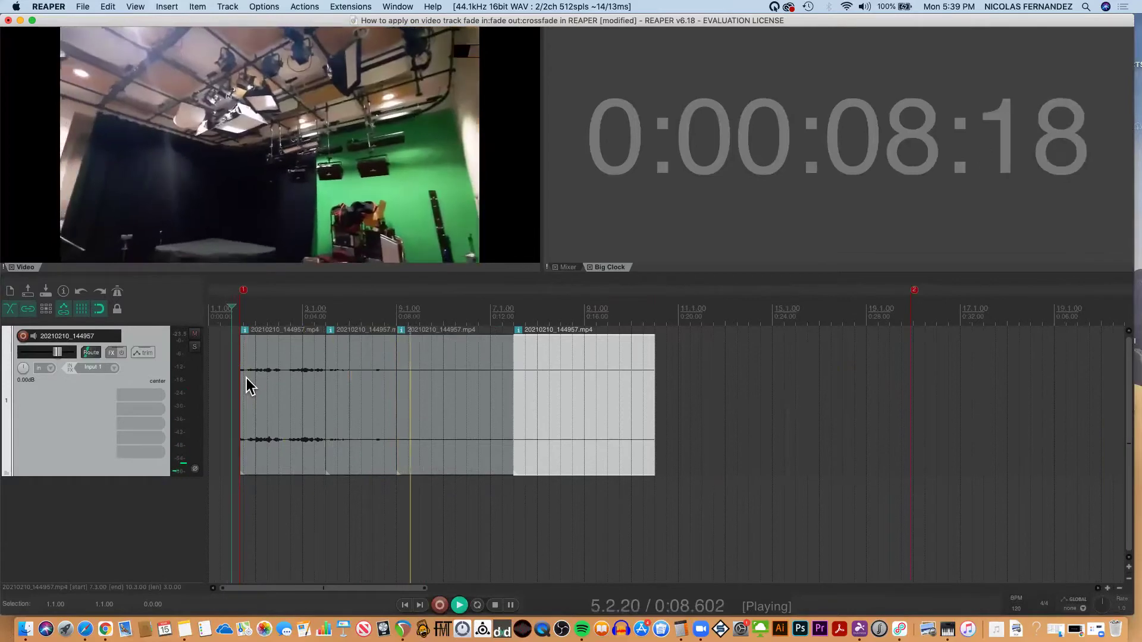
pyautogui.press('space')
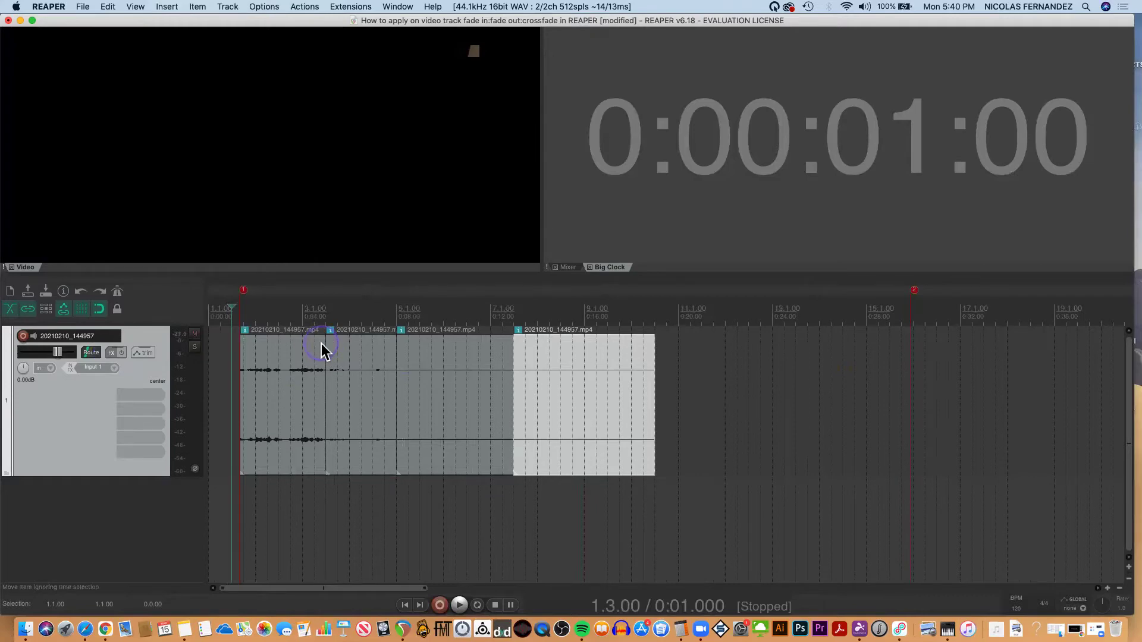
# Step: Add a fade-in to the first take and preview it from the start
pyautogui.click(322, 344)
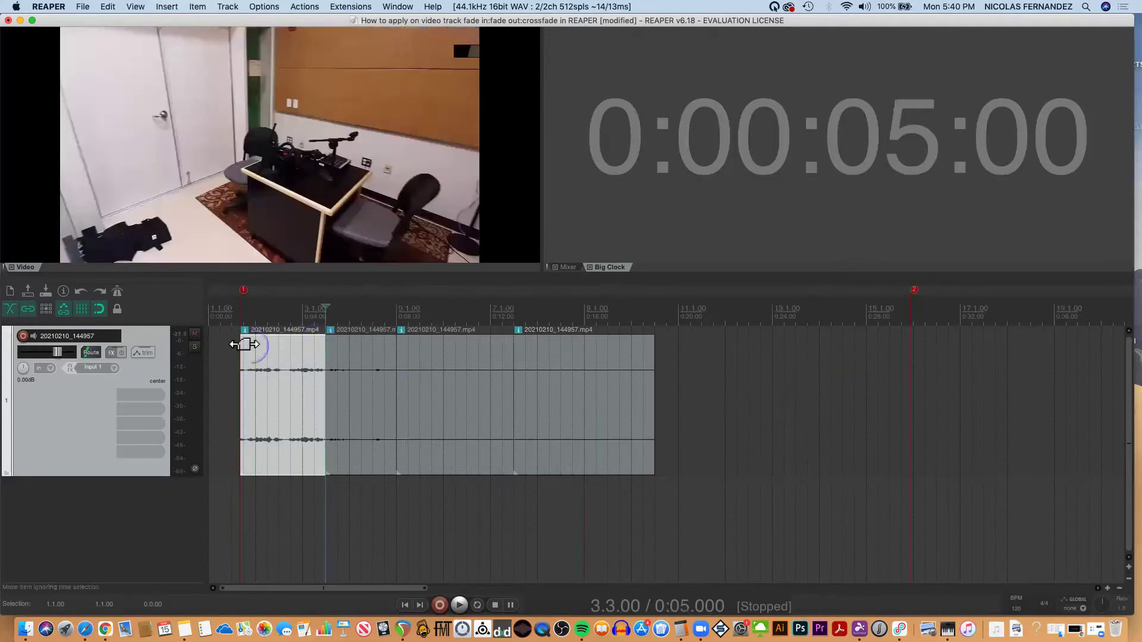
pyautogui.moveTo(243, 341); pyautogui.dragTo(257, 341)
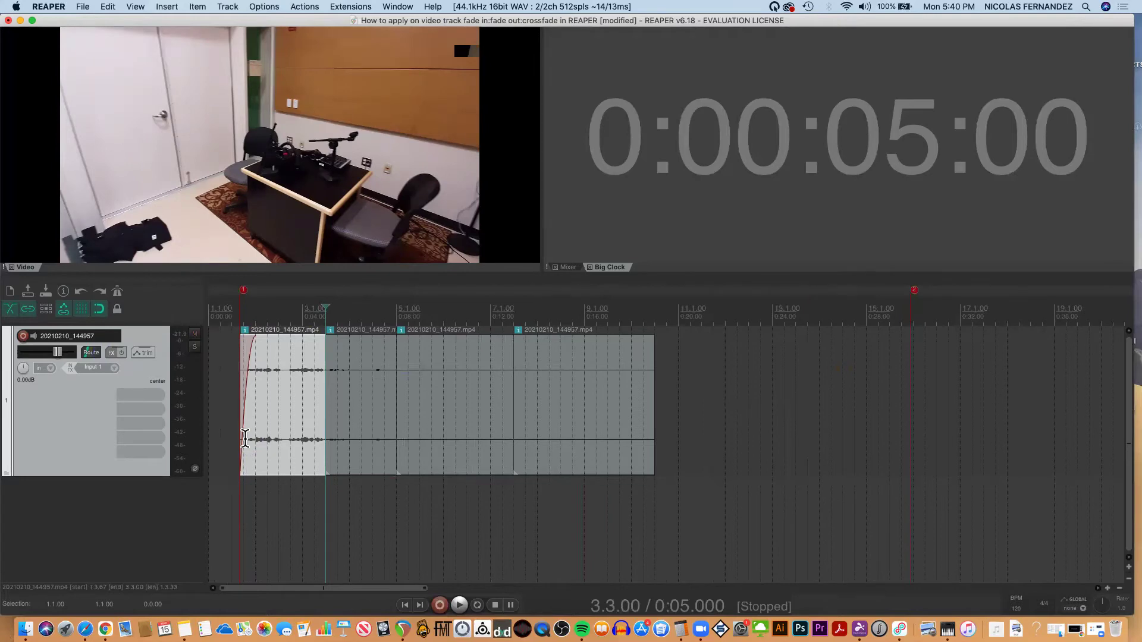
pyautogui.click(206, 373)
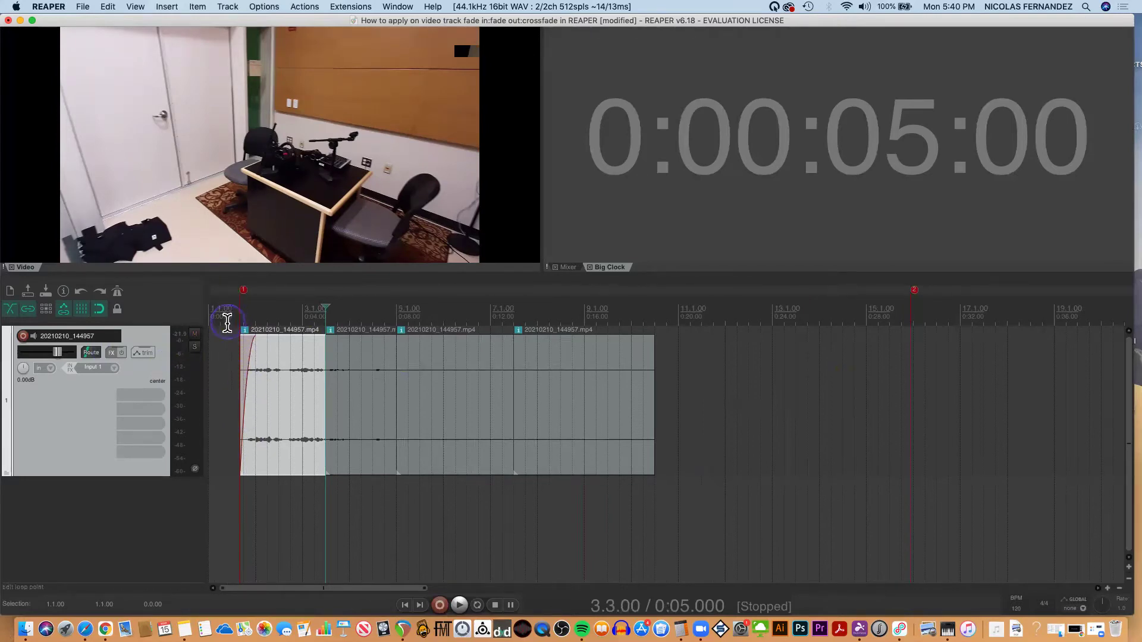
pyautogui.click(225, 318)
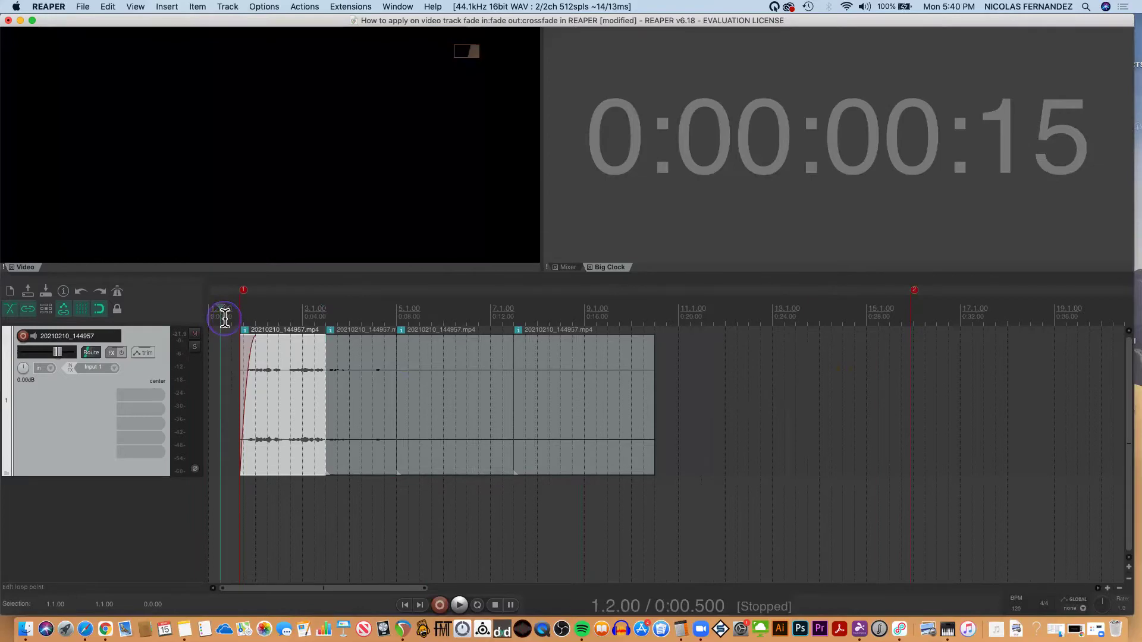
pyautogui.press('space')
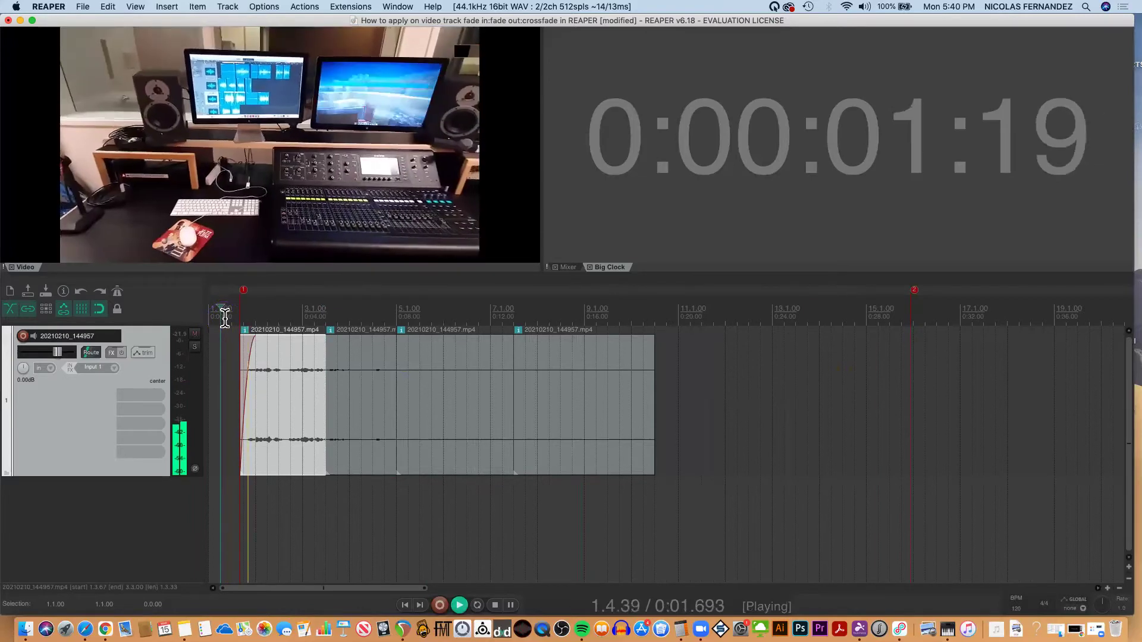
pyautogui.press('space')
# Step: Lengthen the first take's fade-in, check it in playback, then shorten it again
pyautogui.moveTo(255, 337); pyautogui.dragTo(303, 336)
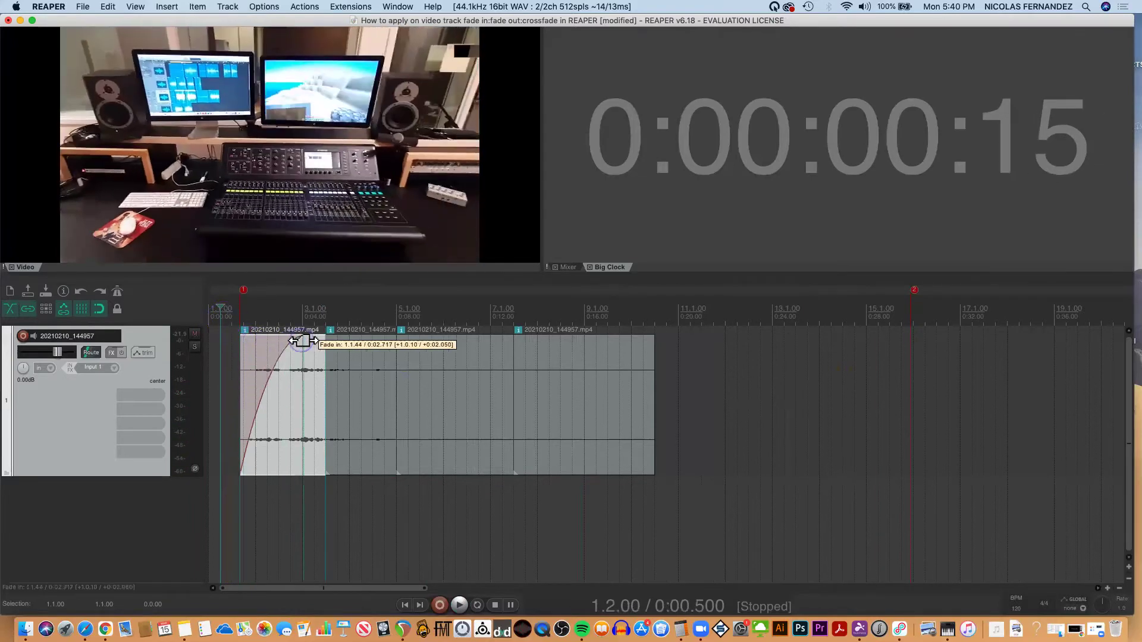
pyautogui.press('space')
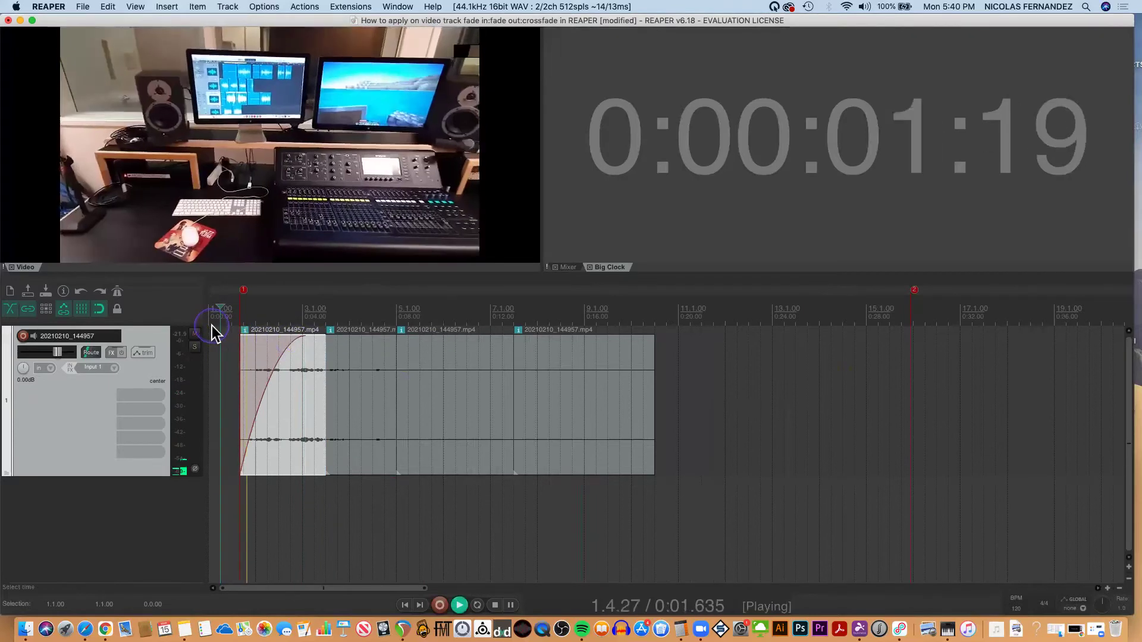
pyautogui.press('space')
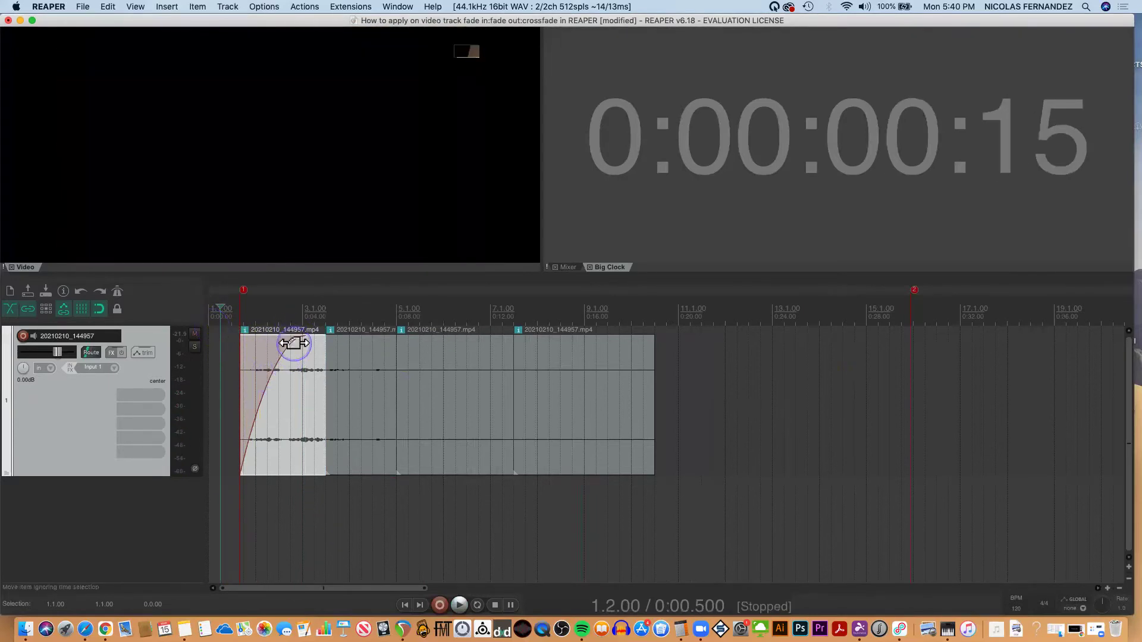
pyautogui.moveTo(295, 343); pyautogui.dragTo(253, 344)
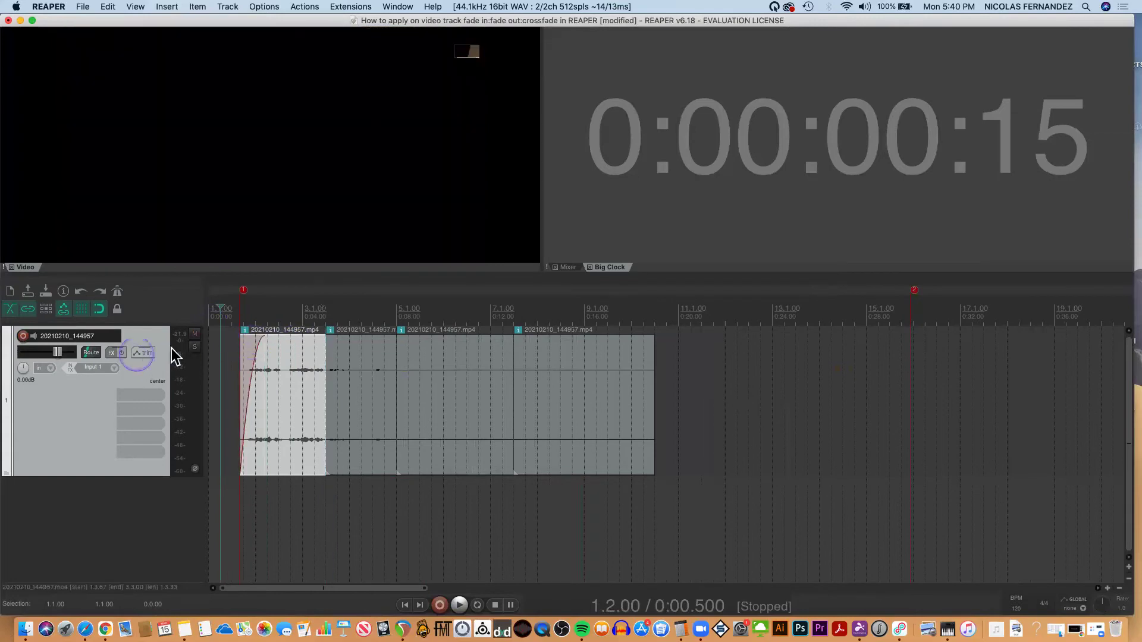
# Step: Add a Video processor track FX with the 'Basic helpers: Item fades affect video' preset
pyautogui.click(113, 355)
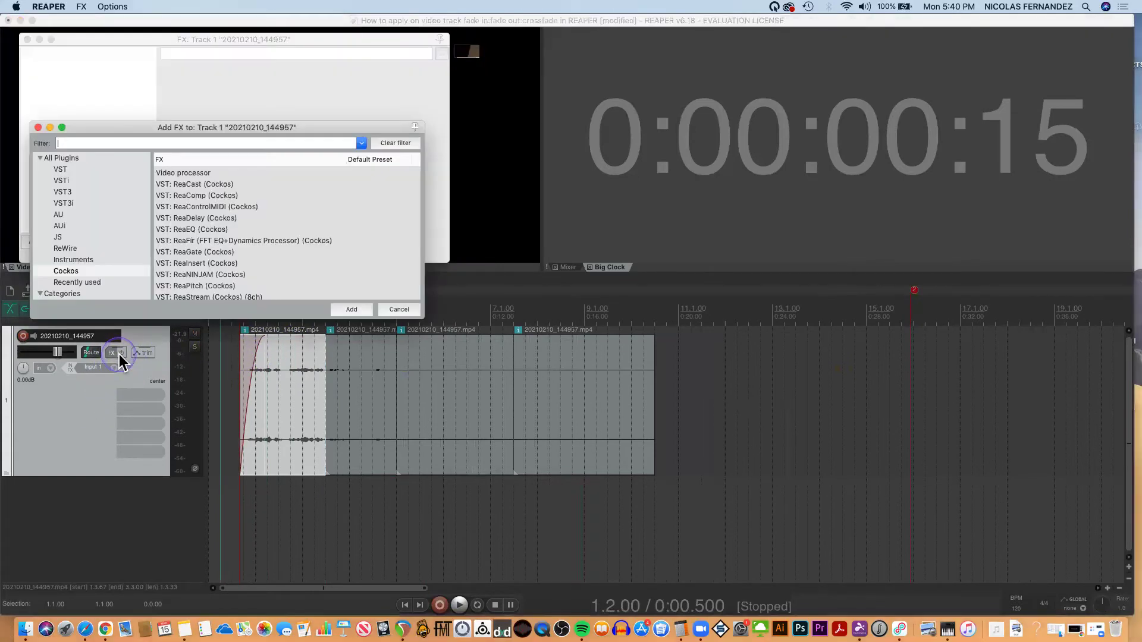
pyautogui.click(193, 173)
pyautogui.click(186, 173)
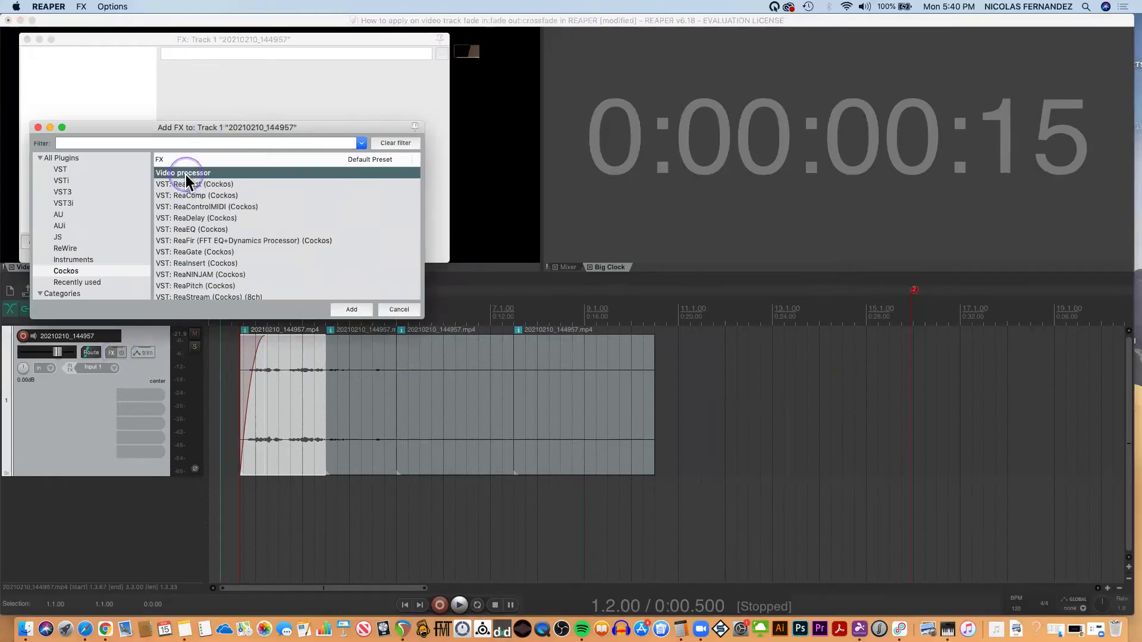
pyautogui.click(352, 310)
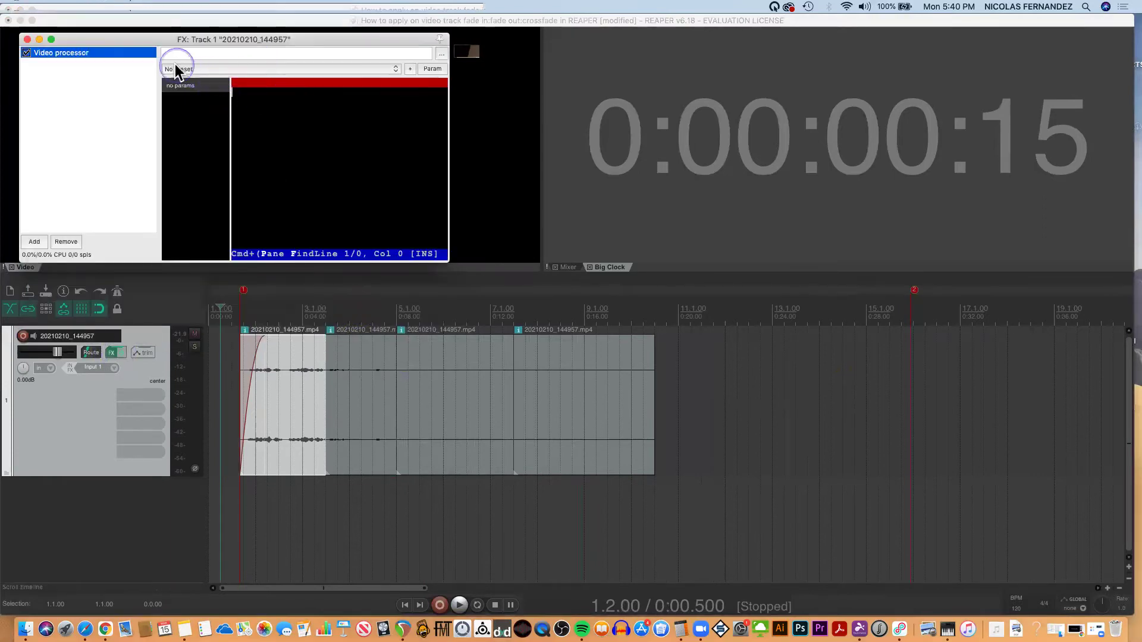
pyautogui.click(206, 74)
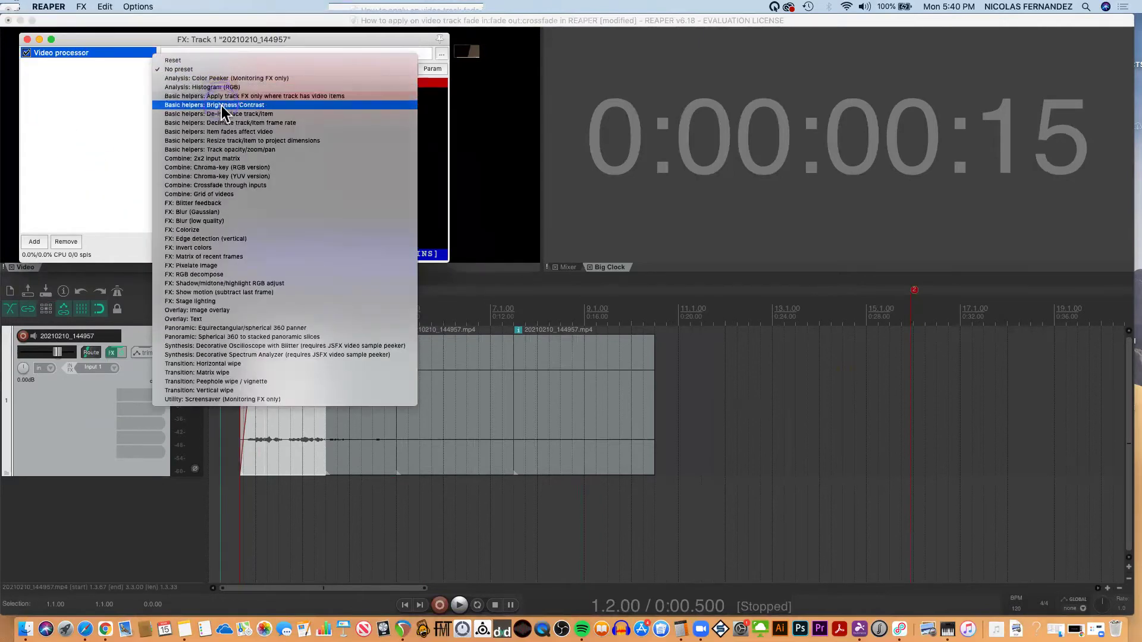
pyautogui.click(230, 135)
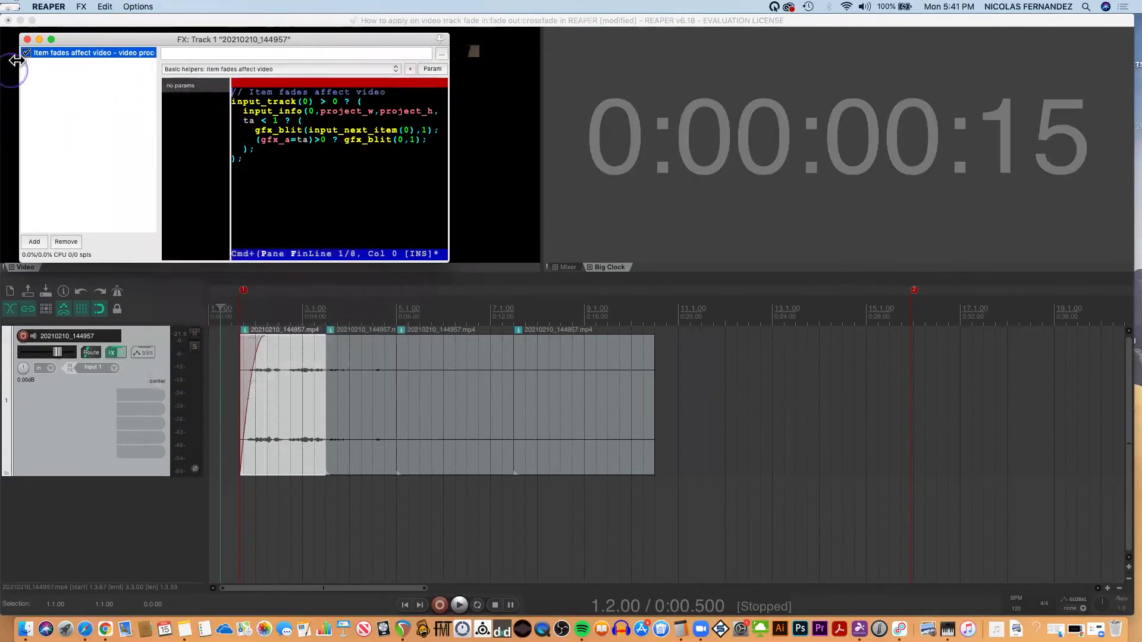
pyautogui.click(28, 41)
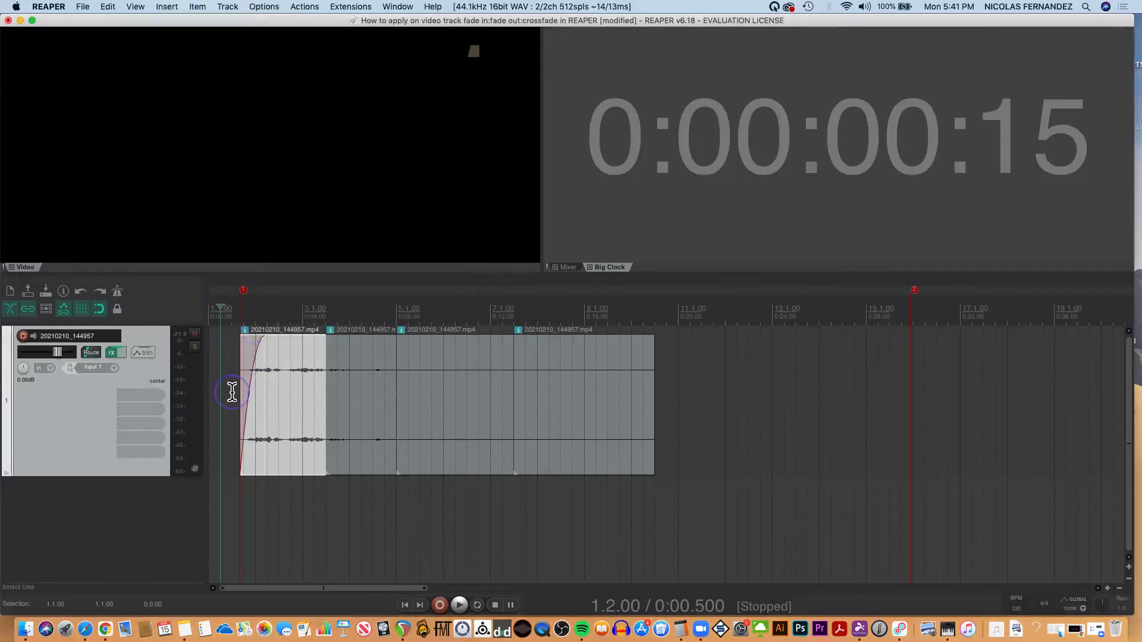
# Step: Preview the picture fade-in, then lengthen the first clip's fade and replay it
pyautogui.press('space')
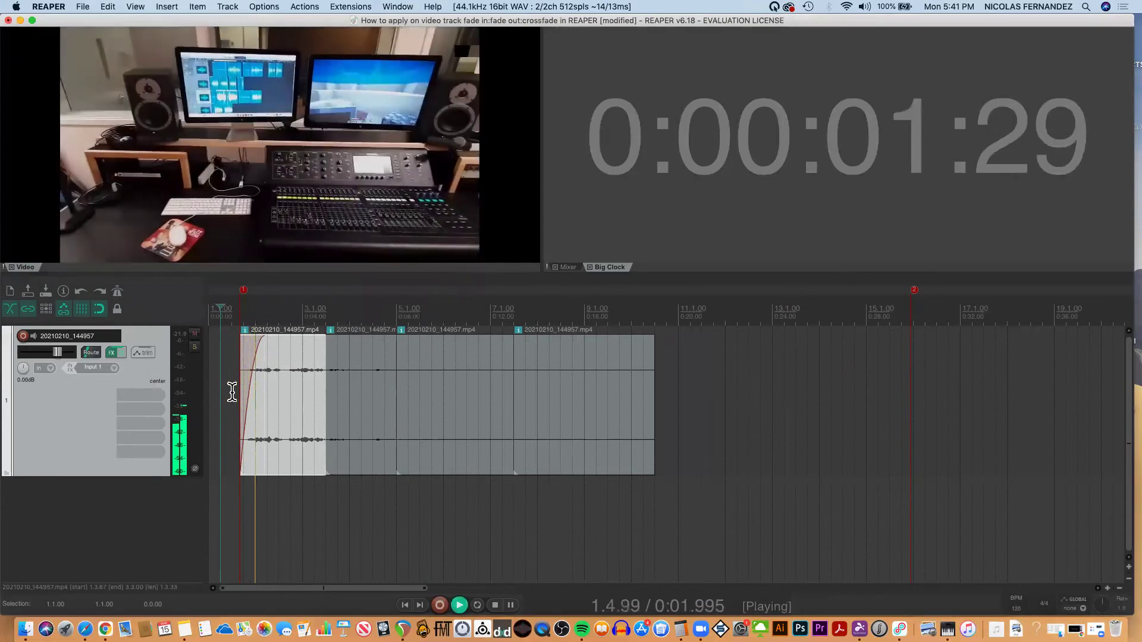
pyautogui.press('space')
pyautogui.moveTo(255, 344); pyautogui.dragTo(314, 336)
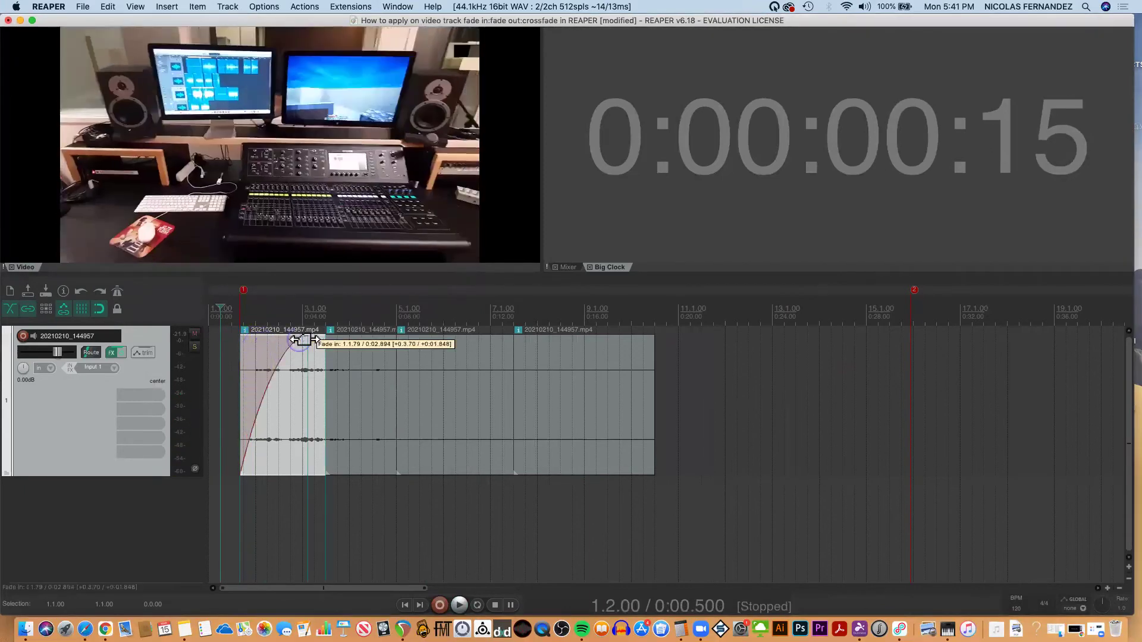
pyautogui.press('space')
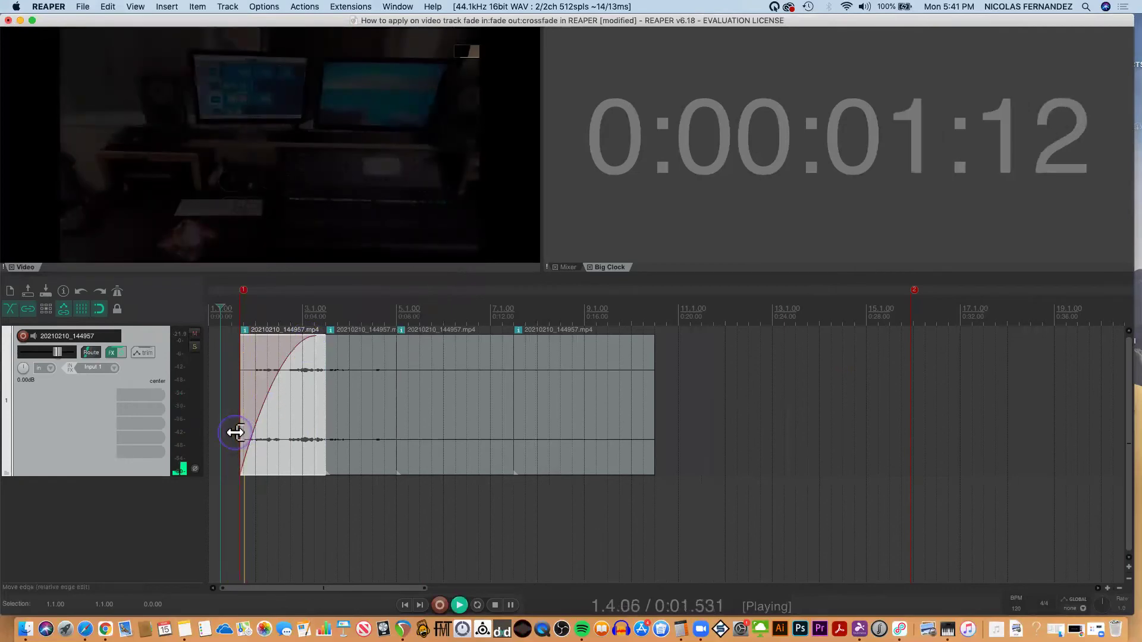
pyautogui.press('space')
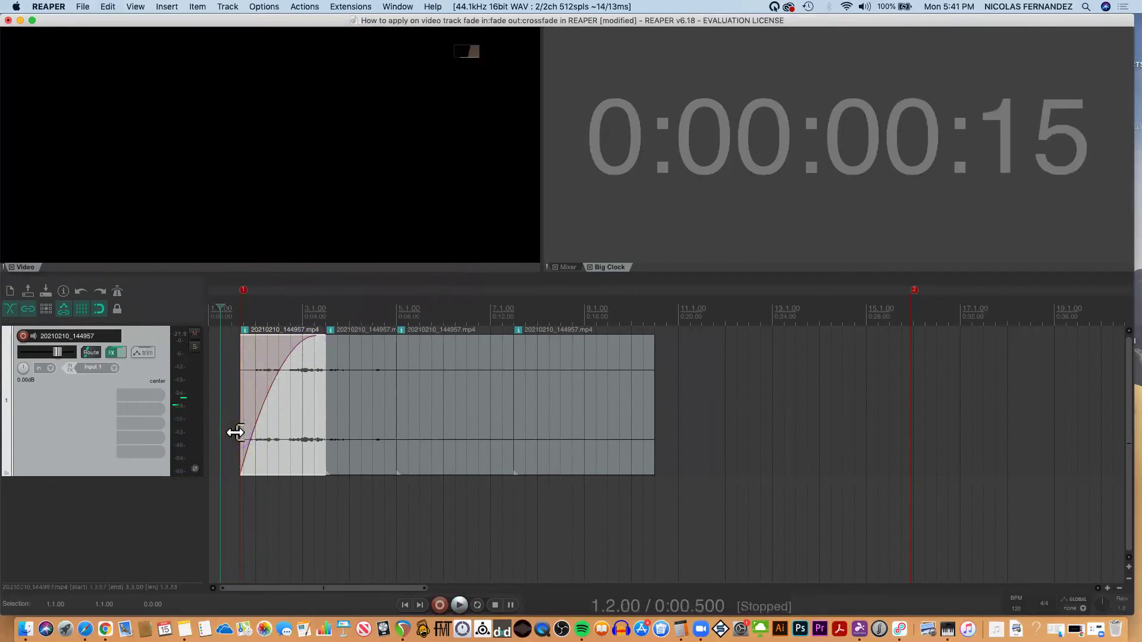
# Step: Shorten the first clip's fade and play back to preview its fades
pyautogui.moveTo(306, 338)
pyautogui.mouseDown()
pyautogui.moveTo(260, 334)
pyautogui.moveTo(307, 339)
pyautogui.mouseUp()
pyautogui.press('space')
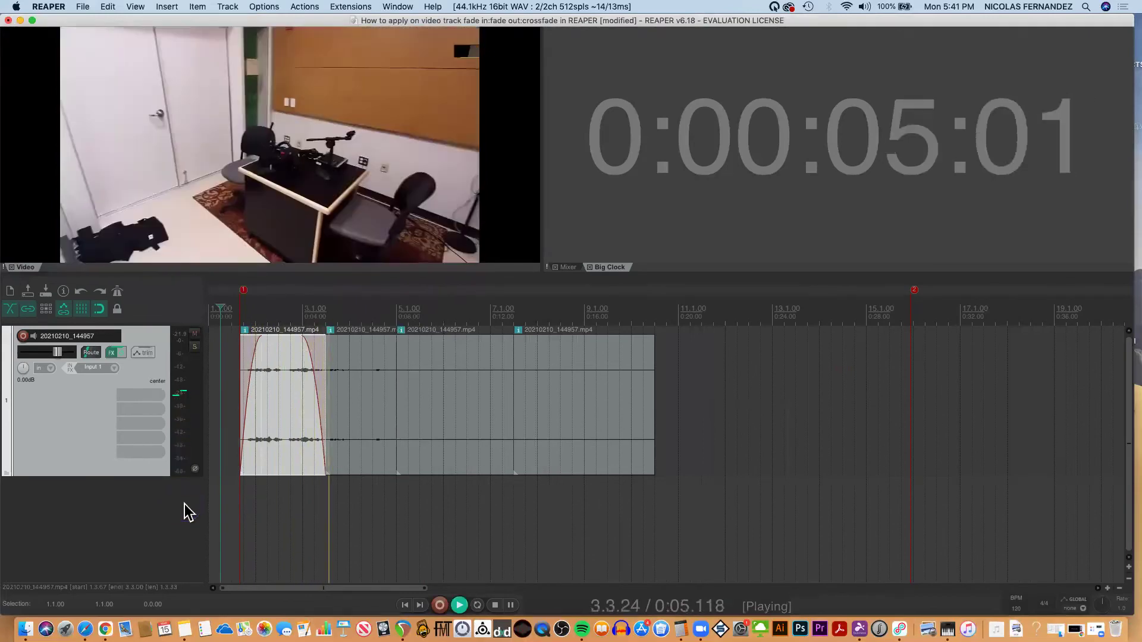
pyautogui.press('space')
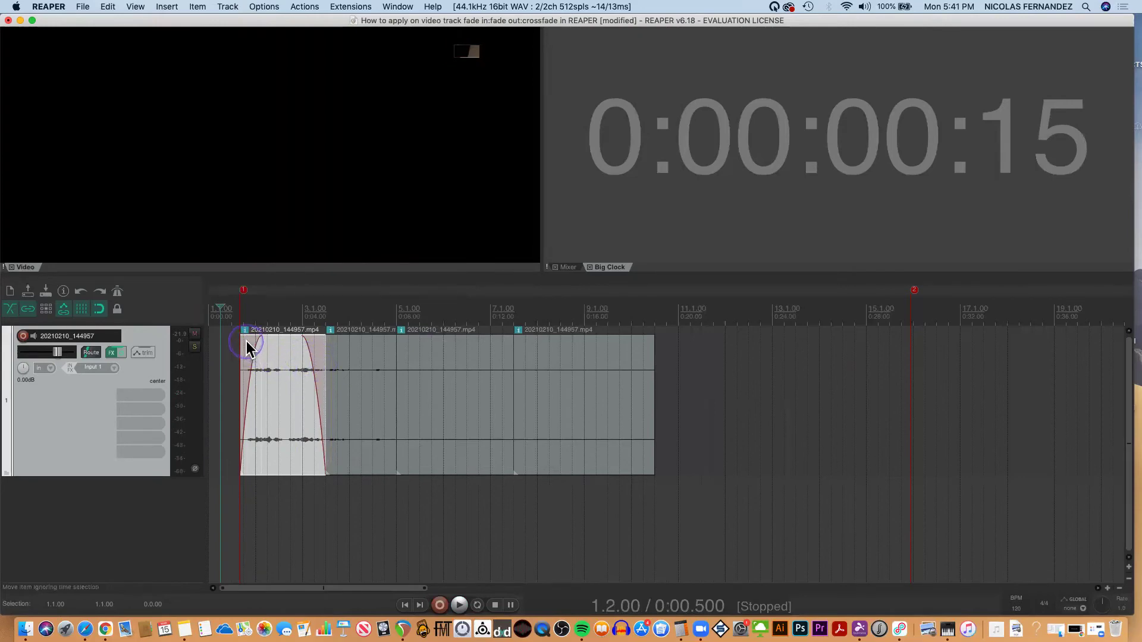
# Step: From marker 1, trim the first clip's fades and overlap clips two and three onto their predecessors
pyautogui.press('1')
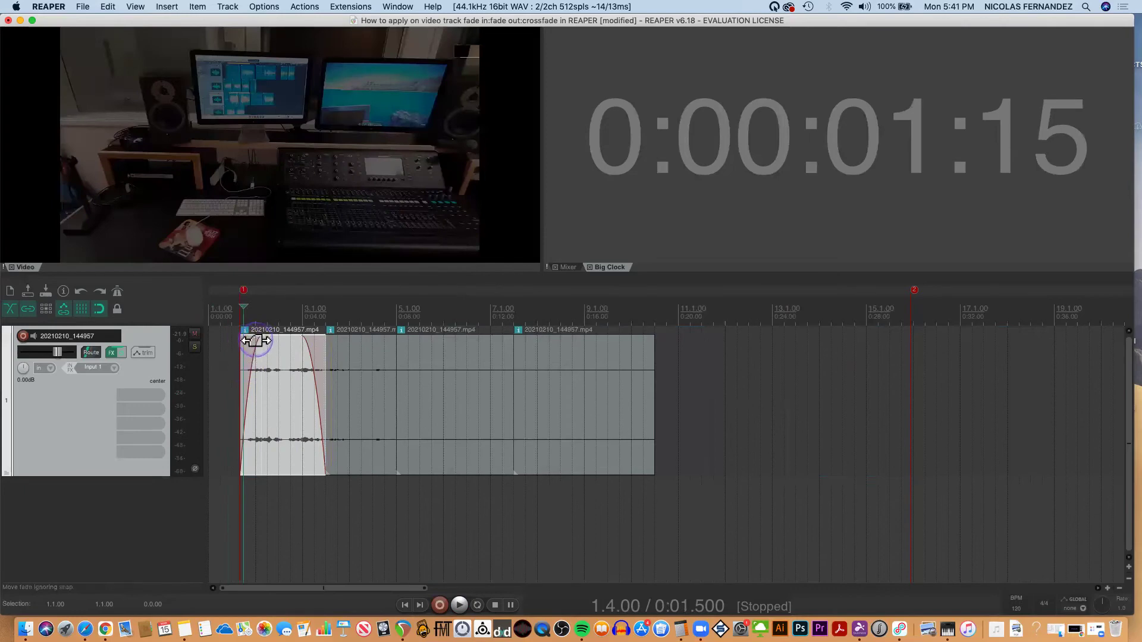
pyautogui.moveTo(255, 340)
pyautogui.mouseDown()
pyautogui.moveTo(238, 341)
pyautogui.moveTo(332, 345)
pyautogui.mouseUp()
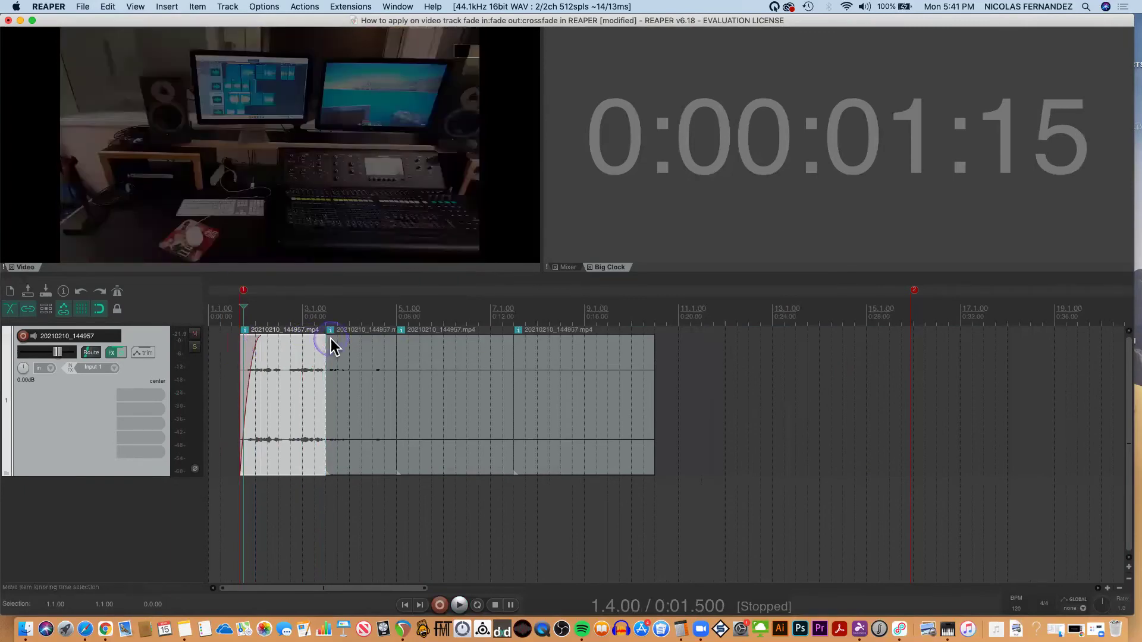
pyautogui.moveTo(353, 345); pyautogui.dragTo(339, 345)
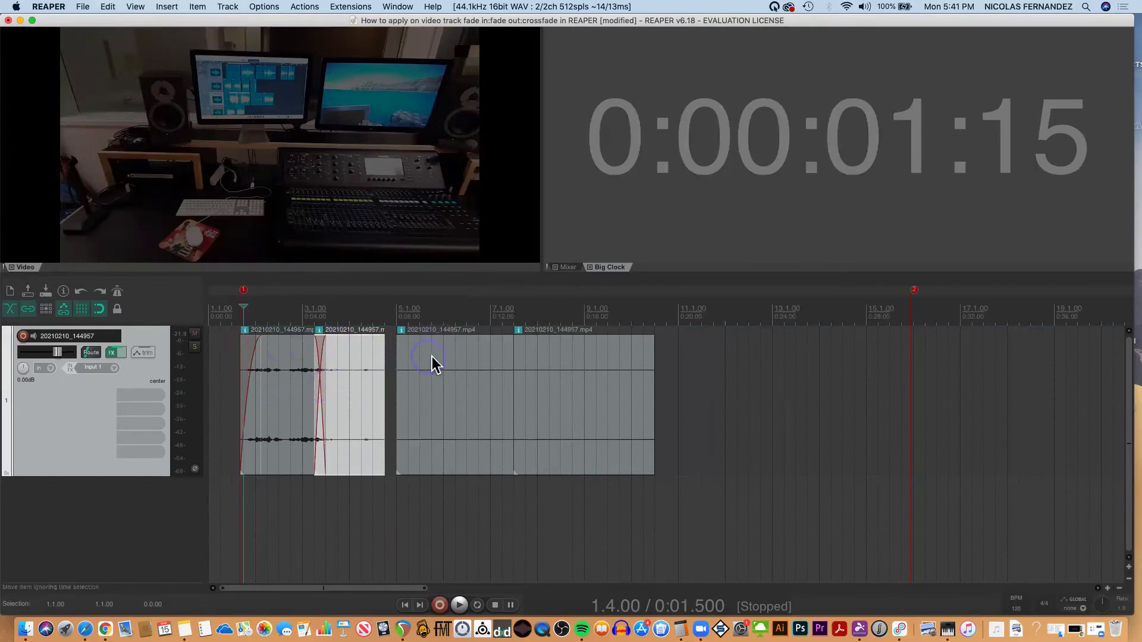
pyautogui.moveTo(432, 357); pyautogui.dragTo(411, 354)
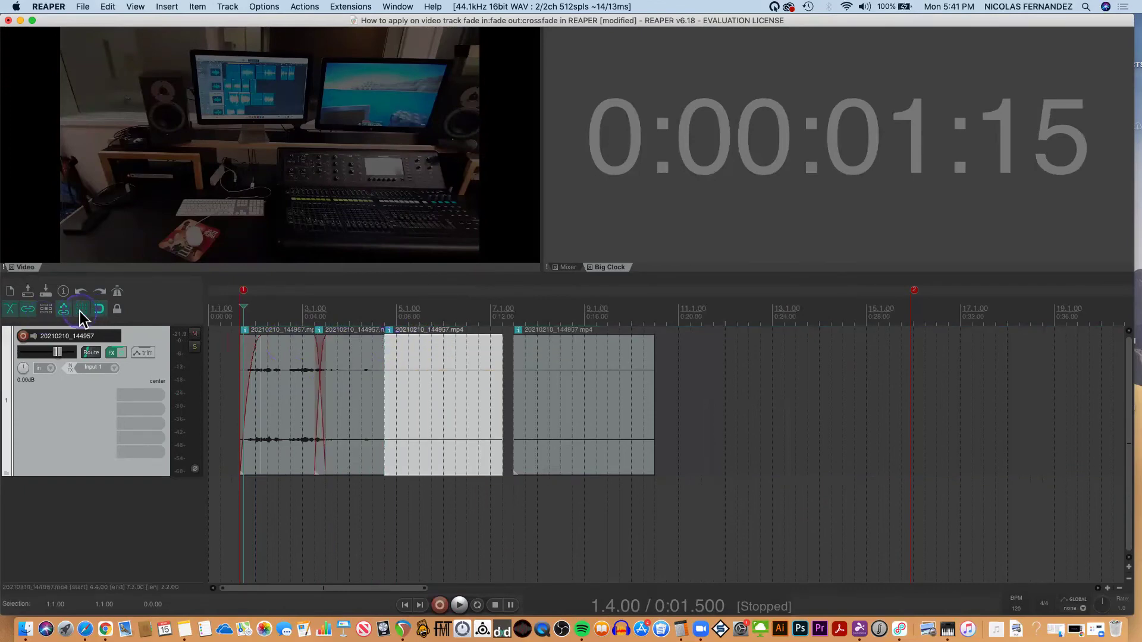
# Step: Turn off grid snapping, nudge the third clip earlier and overlap the fourth onto it
pyautogui.click(81, 310)
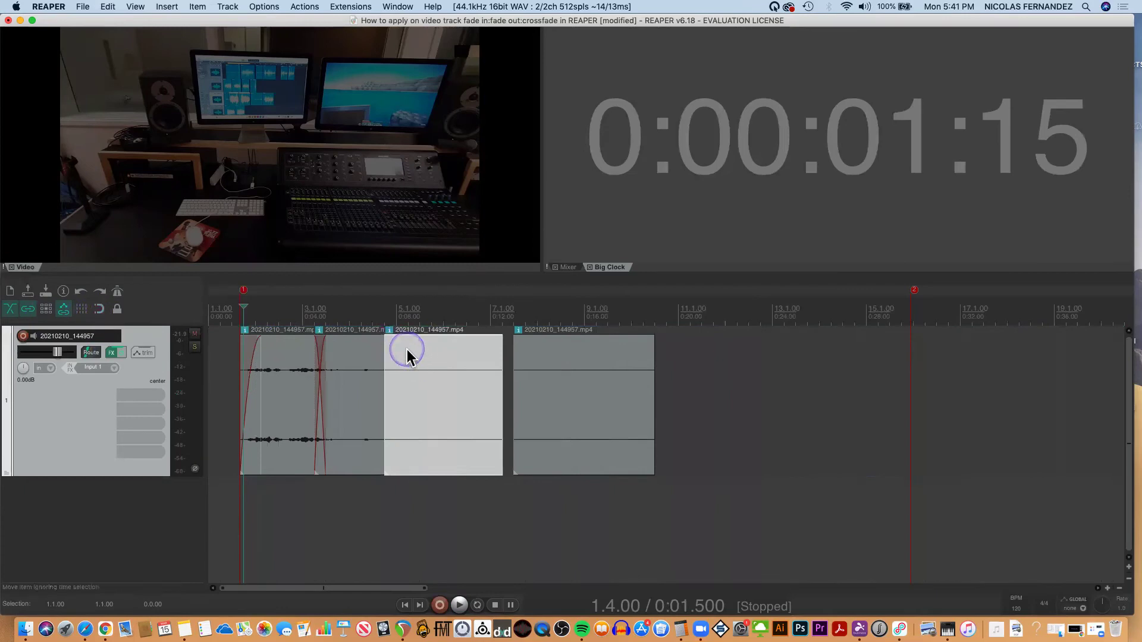
pyautogui.moveTo(409, 352); pyautogui.dragTo(396, 355)
pyautogui.moveTo(542, 355); pyautogui.dragTo(511, 344)
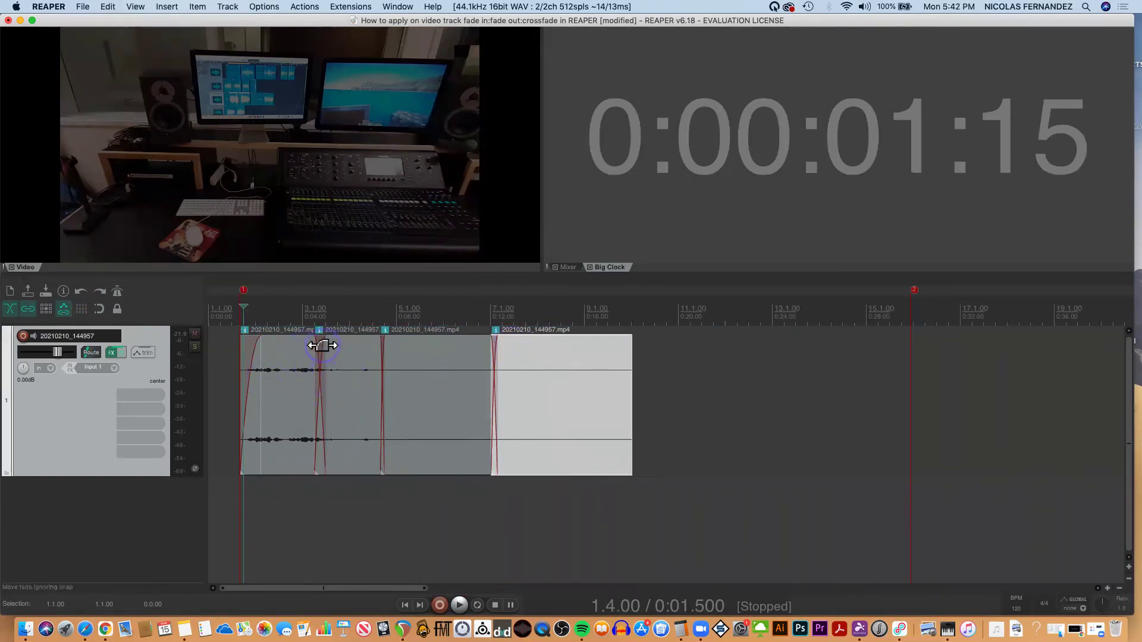
# Step: Lengthen, then shorten again, the crossfade between the first and second clips
pyautogui.scroll(3, 322, 346)
pyautogui.scroll(2, 321, 346)
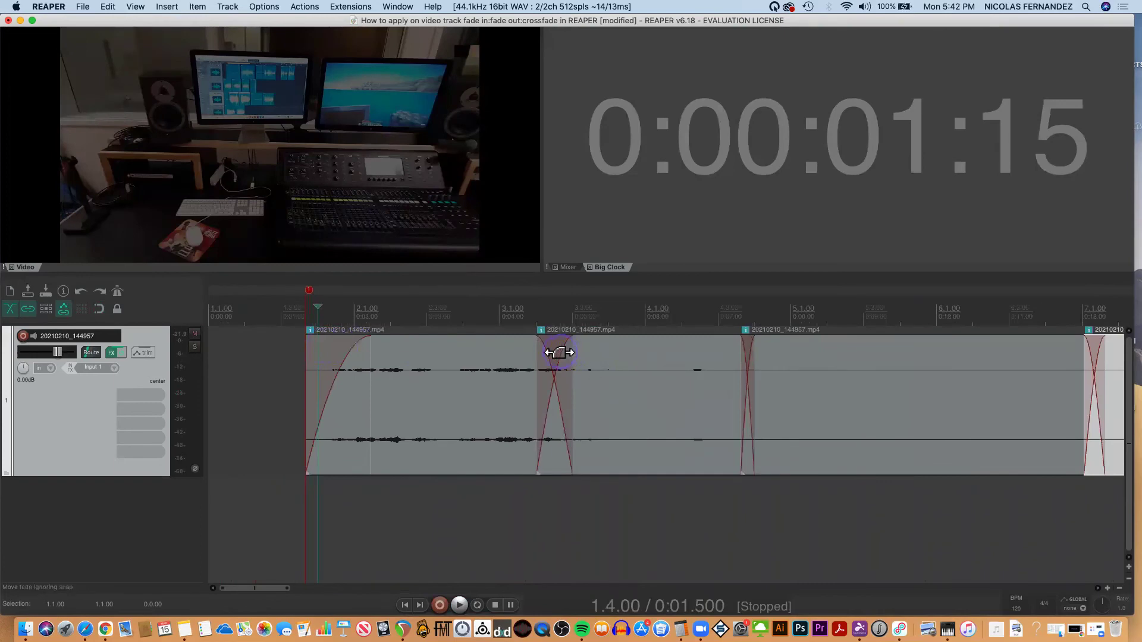
pyautogui.moveTo(559, 353); pyautogui.dragTo(568, 352)
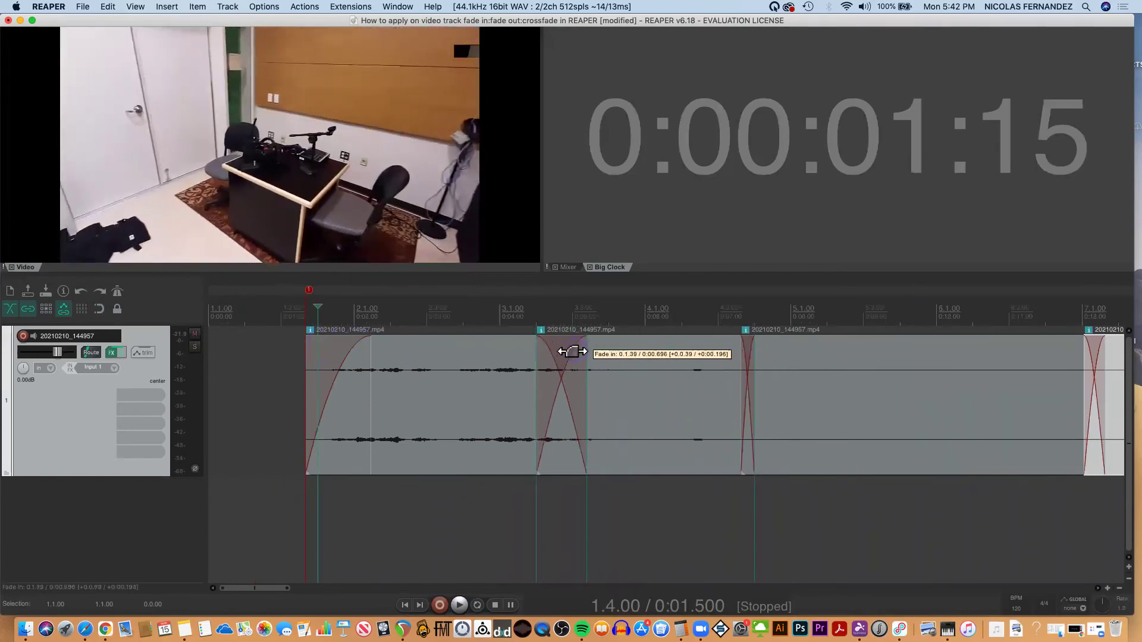
pyautogui.moveTo(568, 352); pyautogui.dragTo(556, 359)
# Step: Play the four crossfaded clips through to check the transitions, then stop
pyautogui.scroll(-2, 379, 430)
pyautogui.scroll(-1, 378, 429)
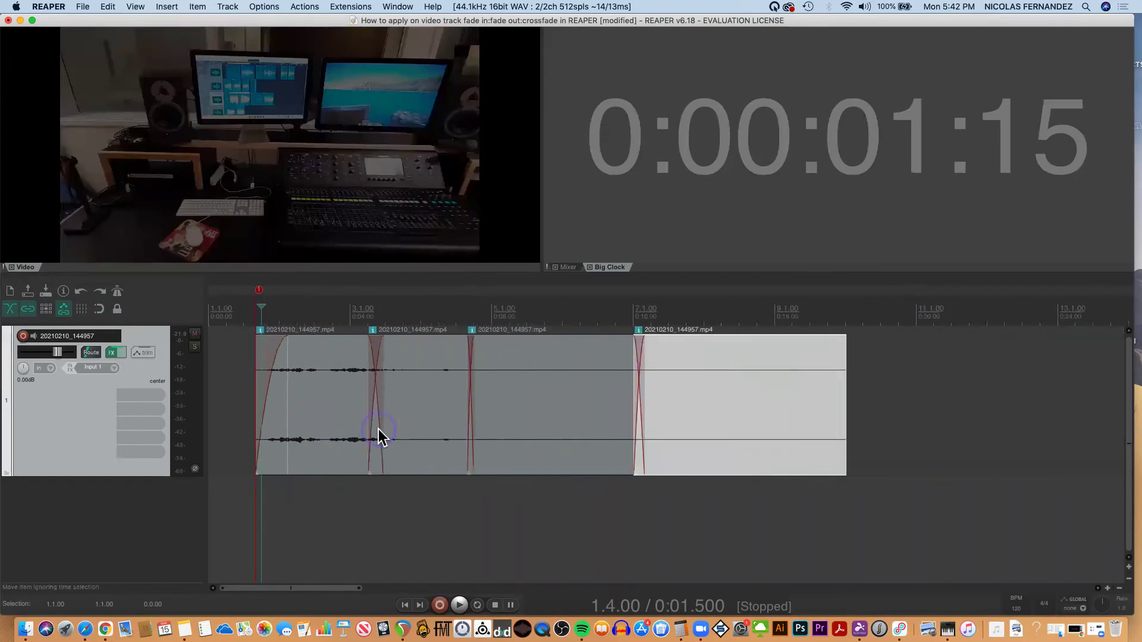
pyautogui.press('space')
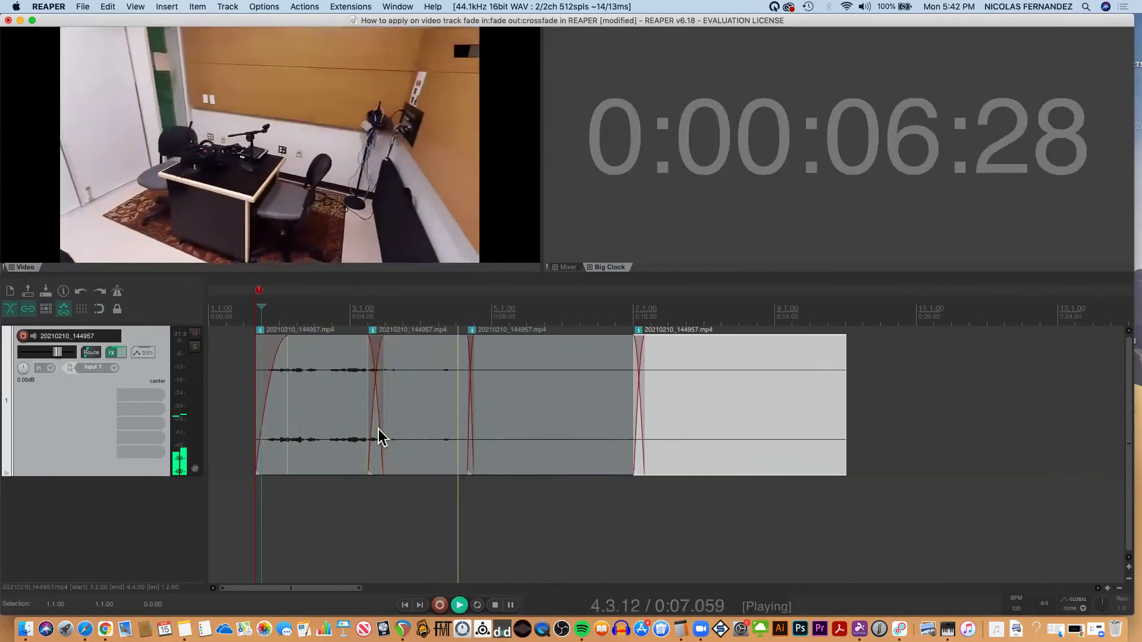
pyautogui.click(498, 468)
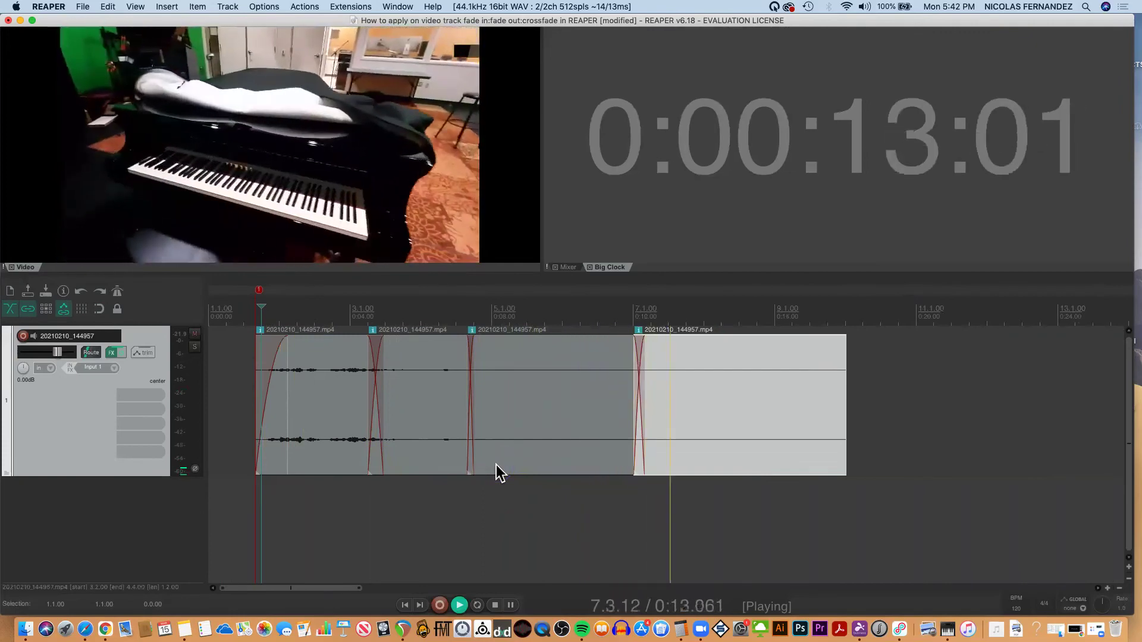
pyautogui.press('space')
pyautogui.click(484, 418)
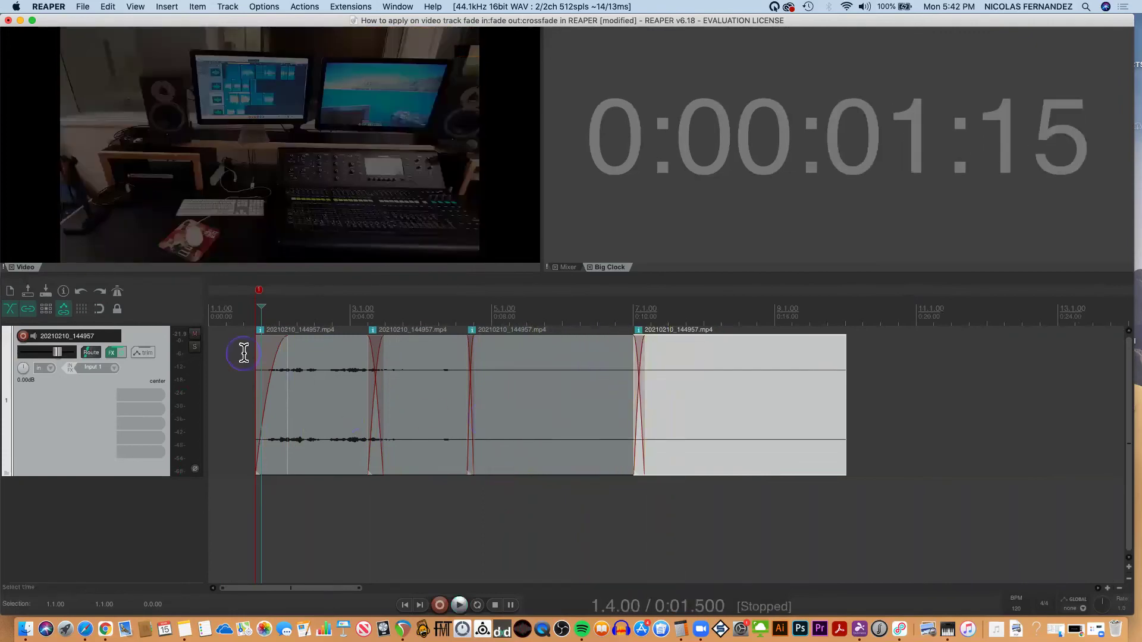
# Step: Append a second Video processor to the track FX chain, leaving it without a preset
pyautogui.click(269, 360)
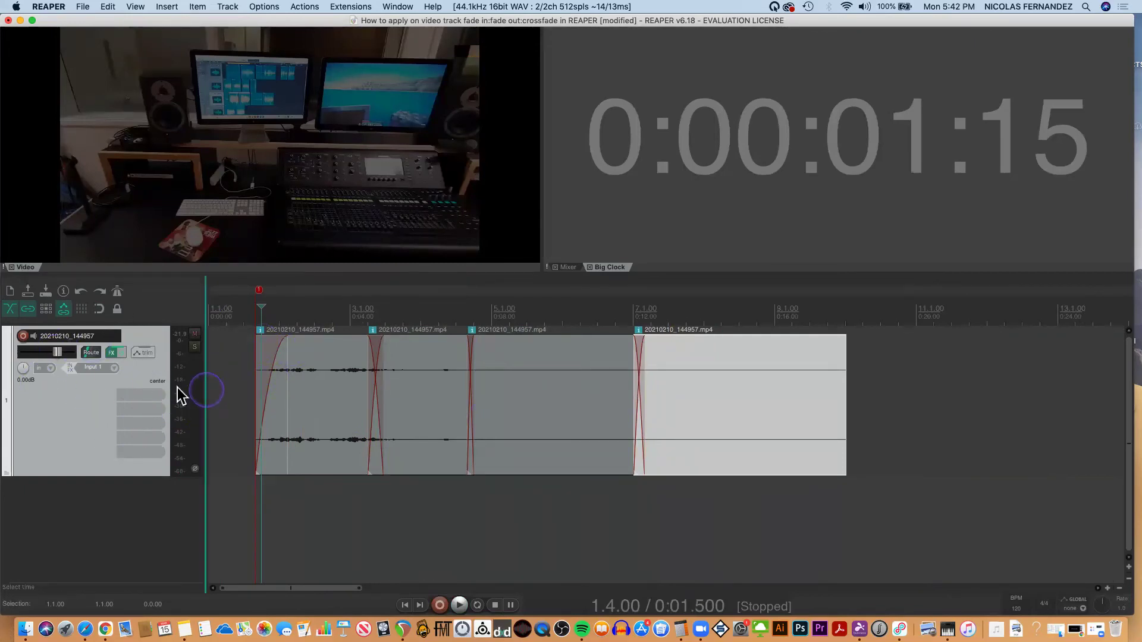
pyautogui.click(111, 355)
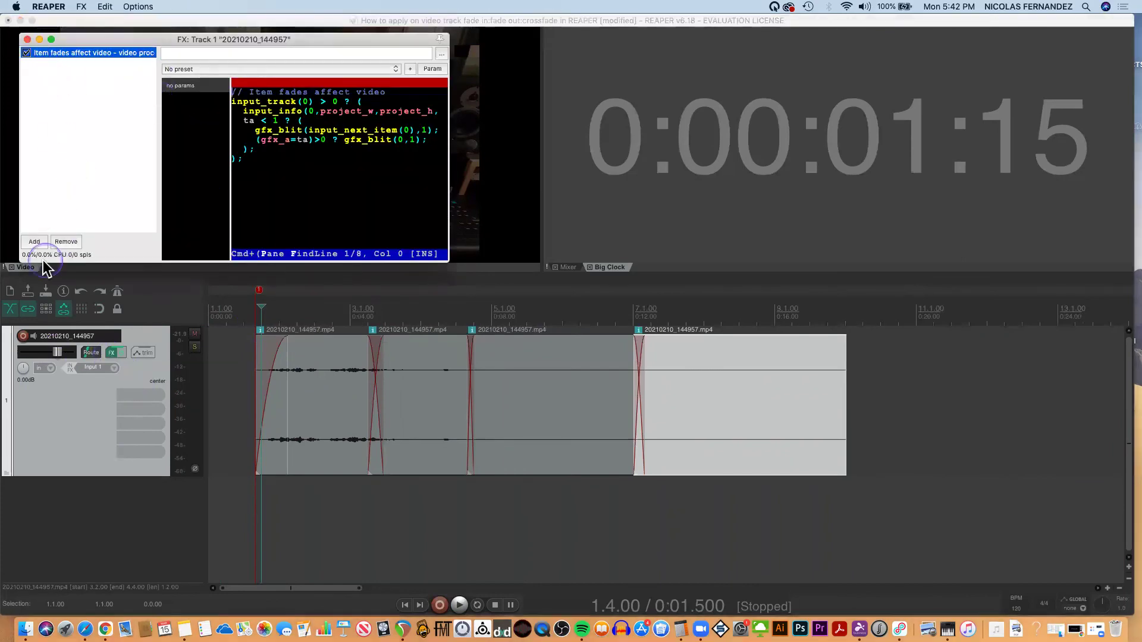
pyautogui.click(34, 241)
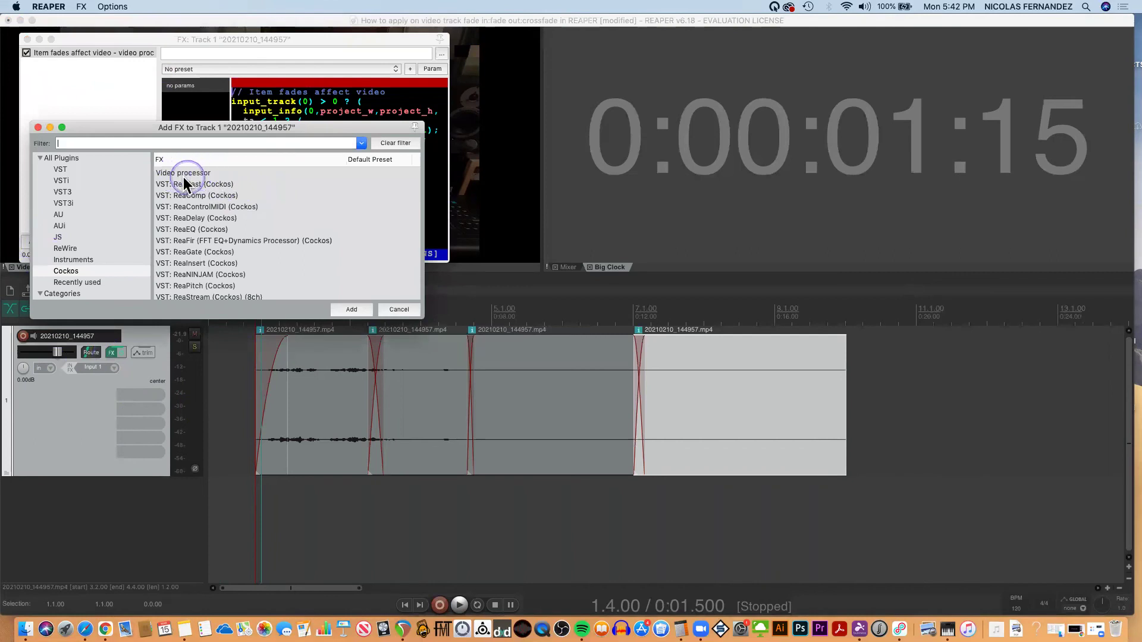
pyautogui.click(192, 174)
pyautogui.click(353, 311)
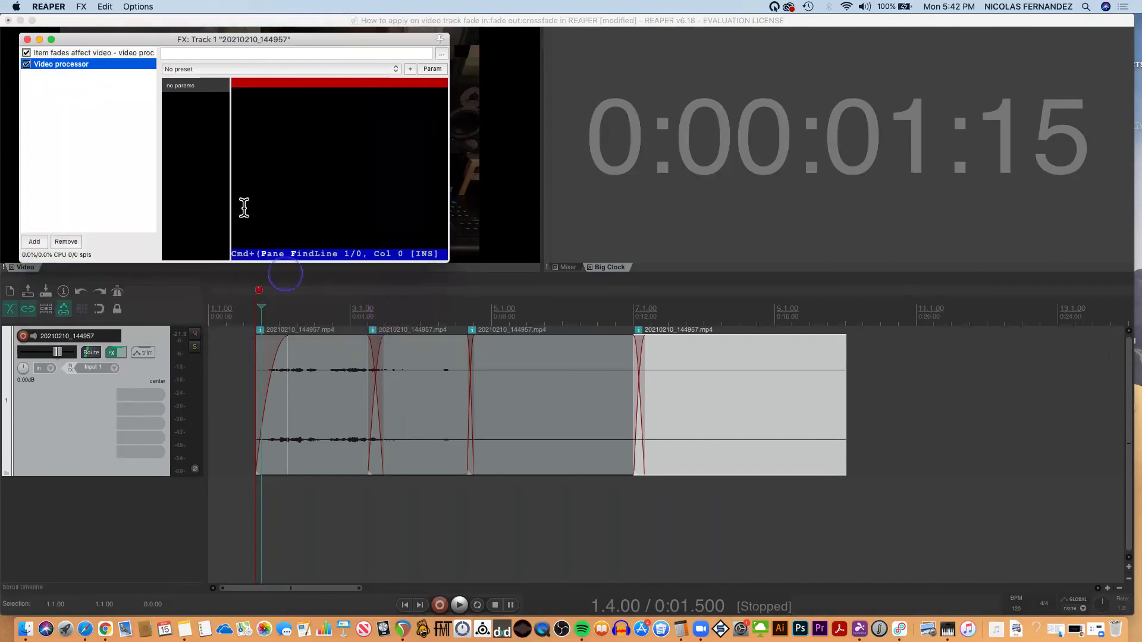
pyautogui.click(204, 70)
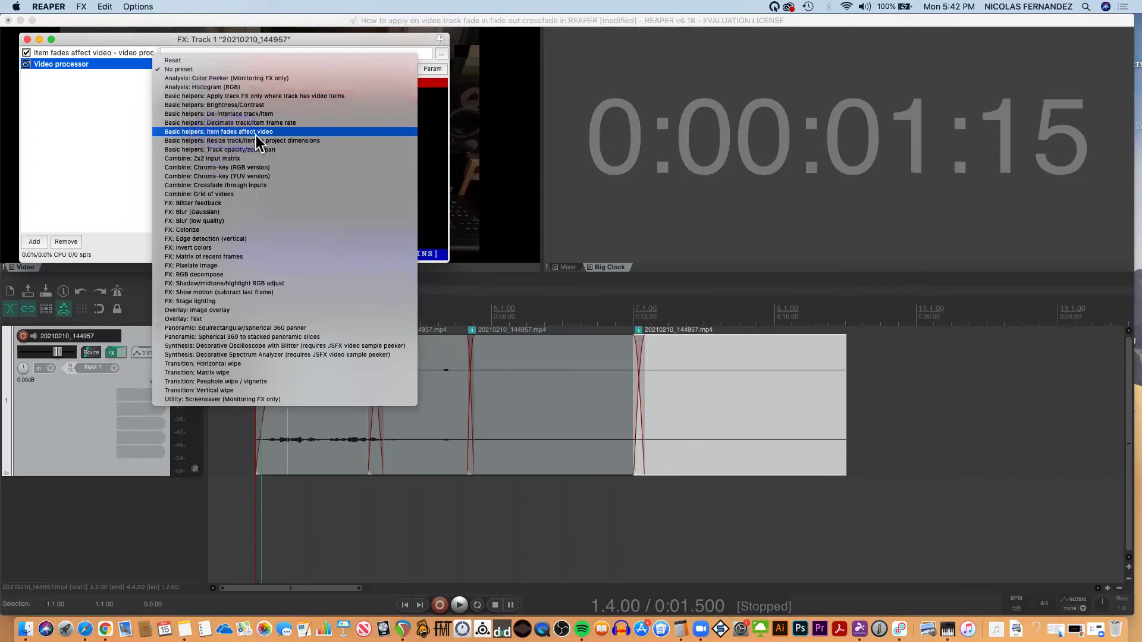
pyautogui.click(27, 45)
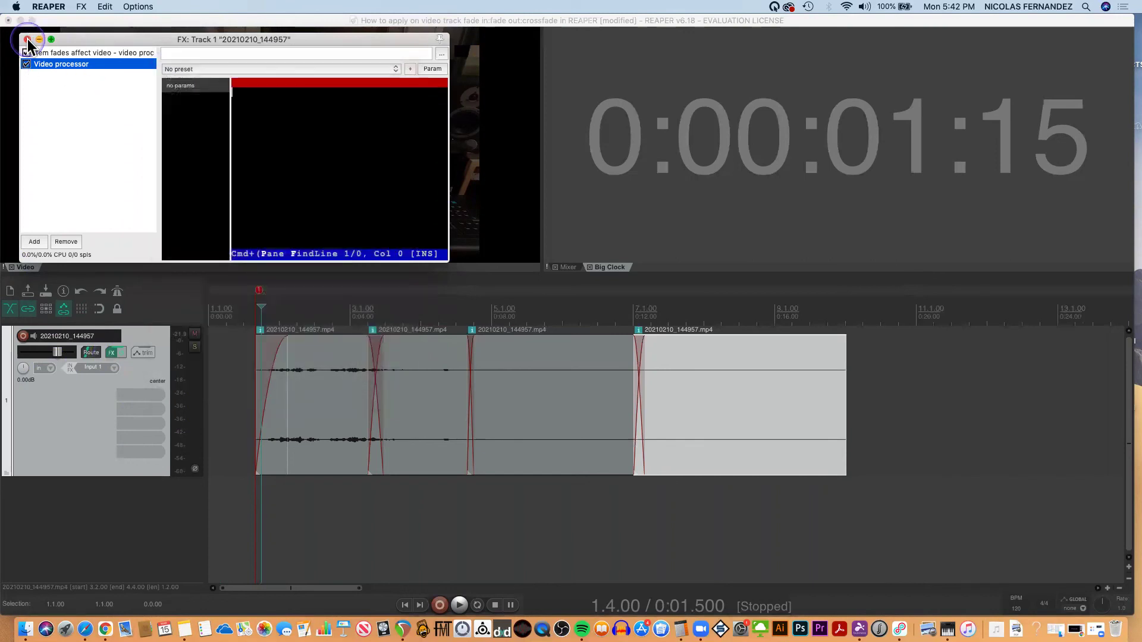